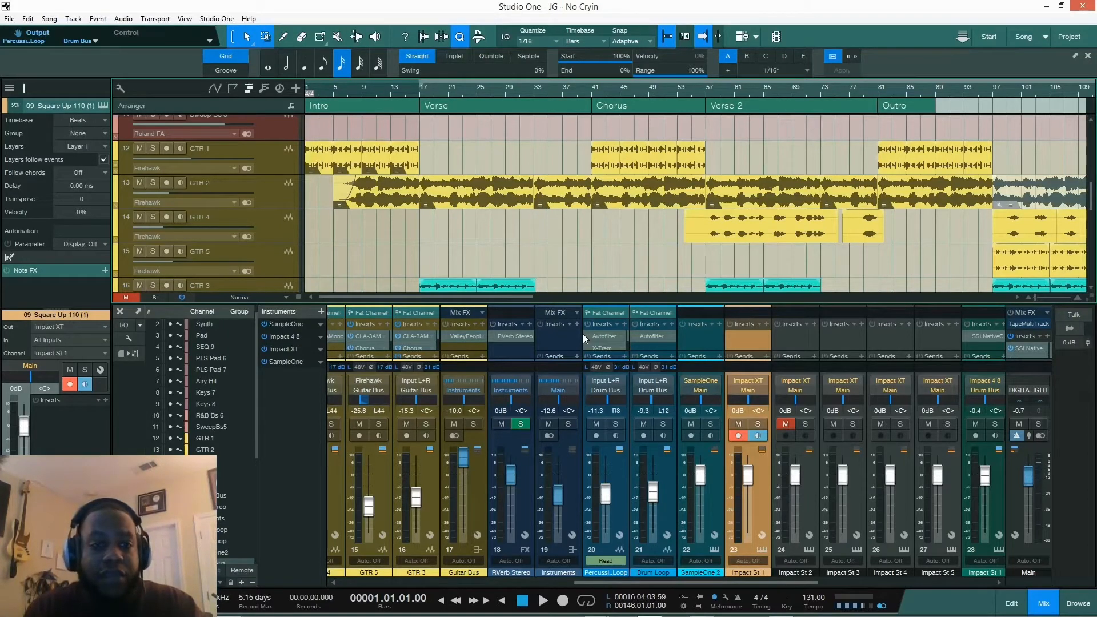
- Play the intro and set the GTR 1 track's volume to -12.3 dB
key("space")
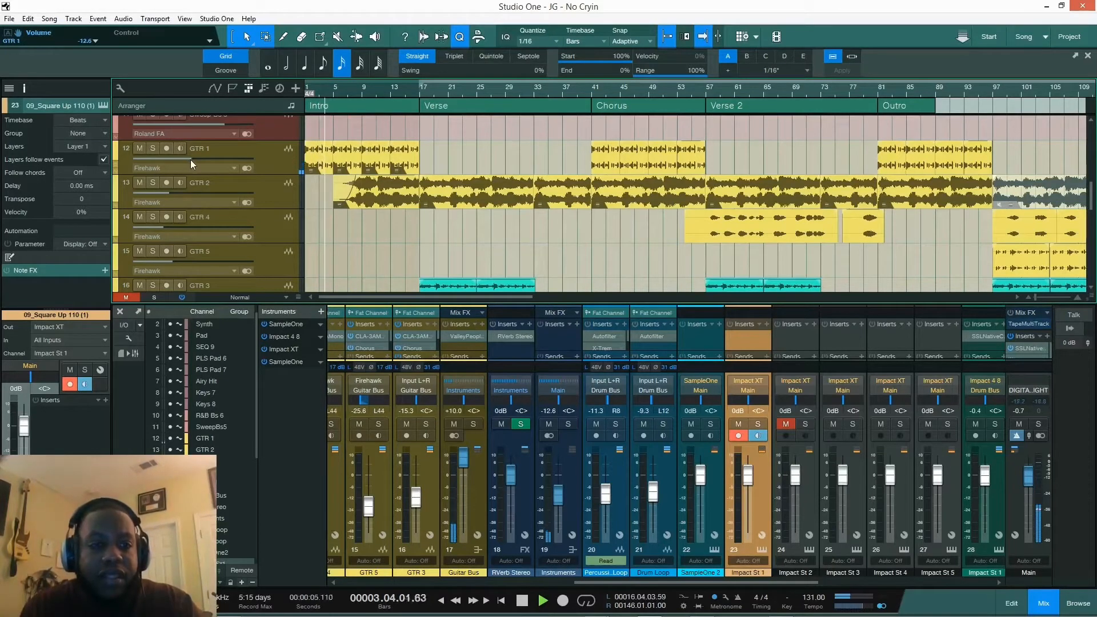
left_click_drag(191, 158, 190, 159)
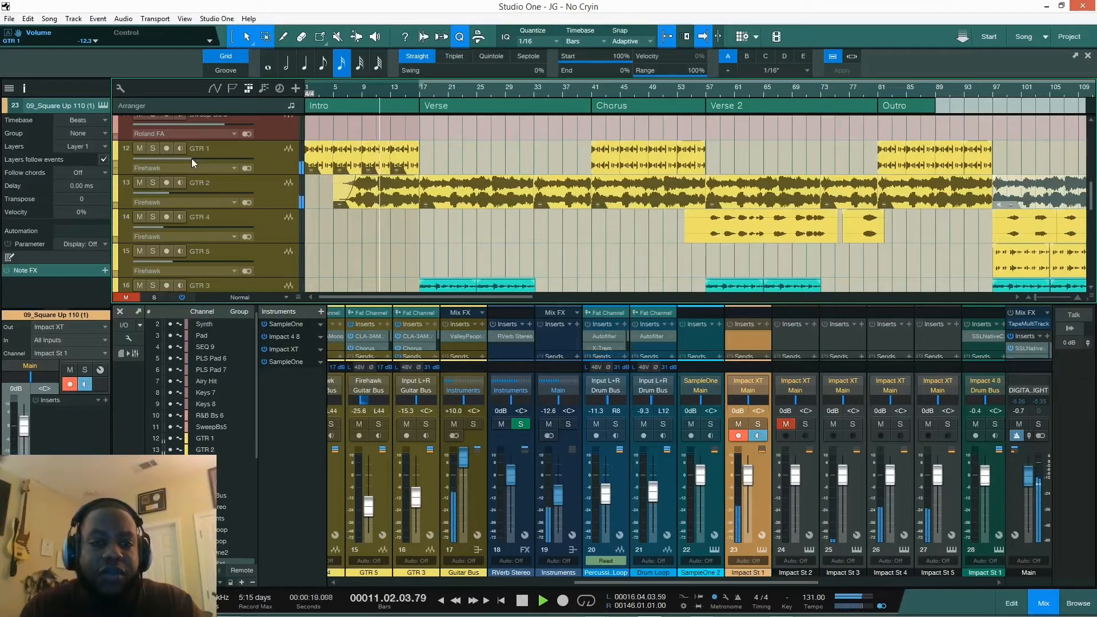
key("space")
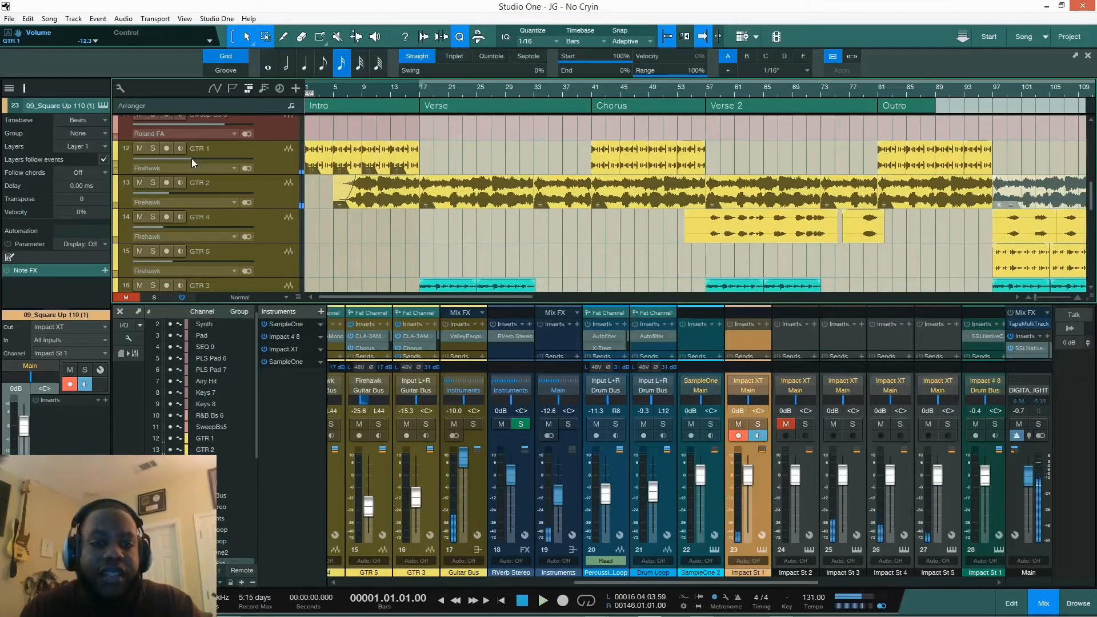
- Detect the chords of the first GTR 1 audio event in the Intro
left_click(321, 165)
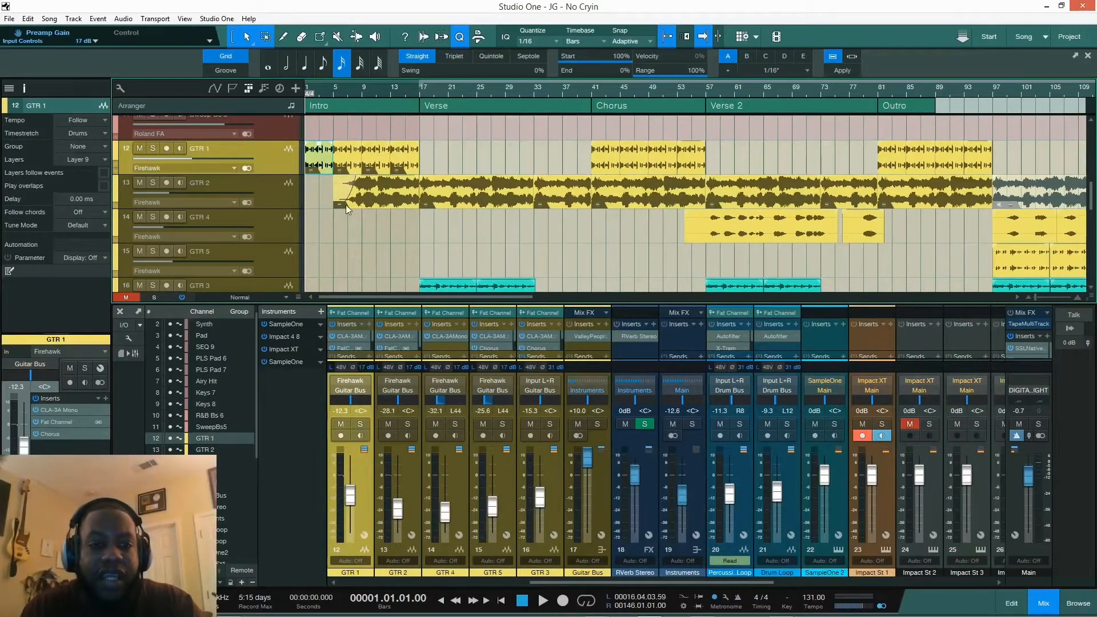
right_click(323, 171)
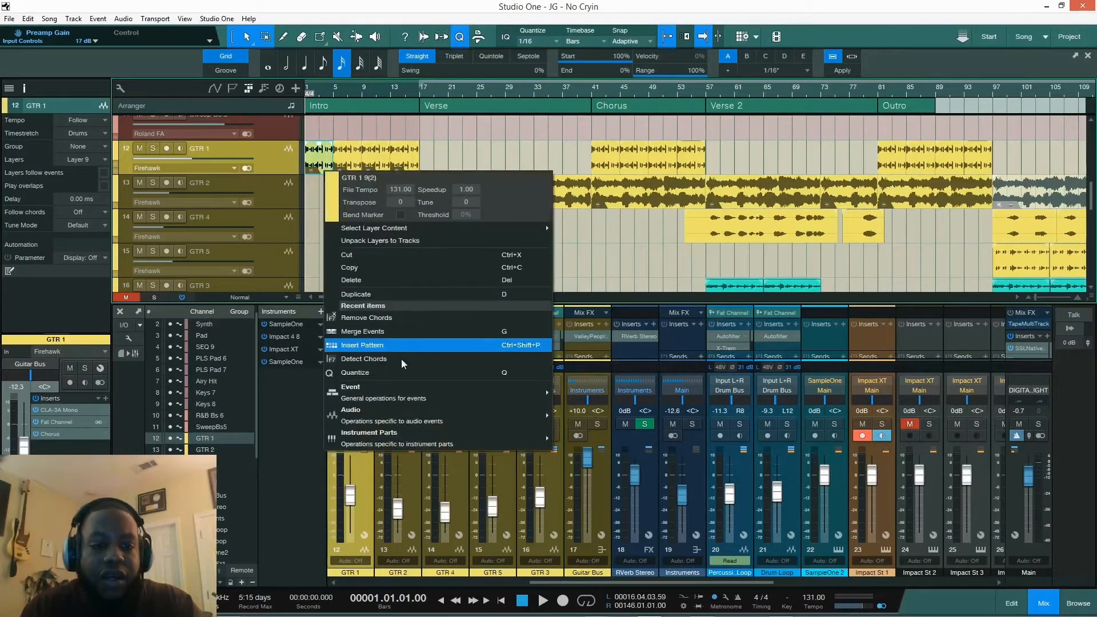
mouse_move(408, 413)
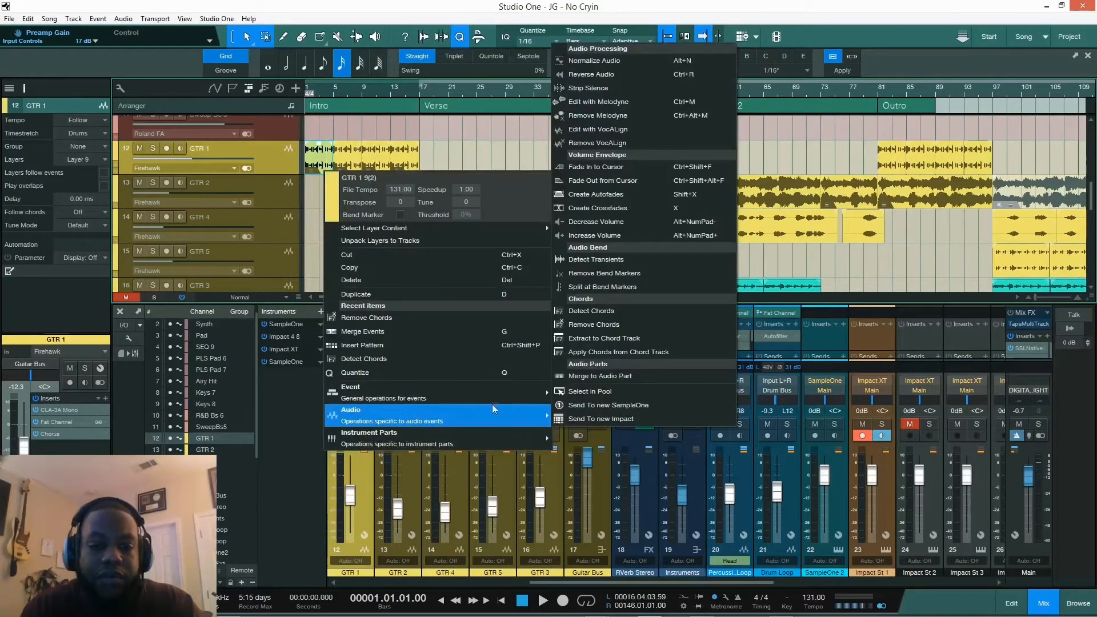
left_click(611, 314)
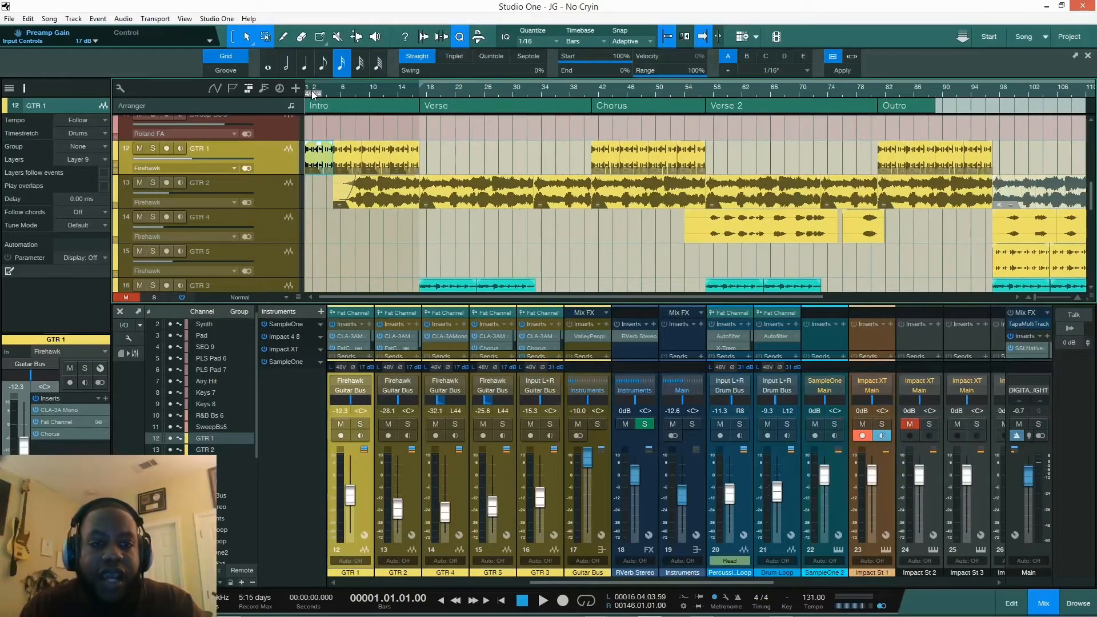
- Show the chord track and place the first GTR 1 event's chords onto it, starting at bar 1
scroll(330, 90, "up", 2)
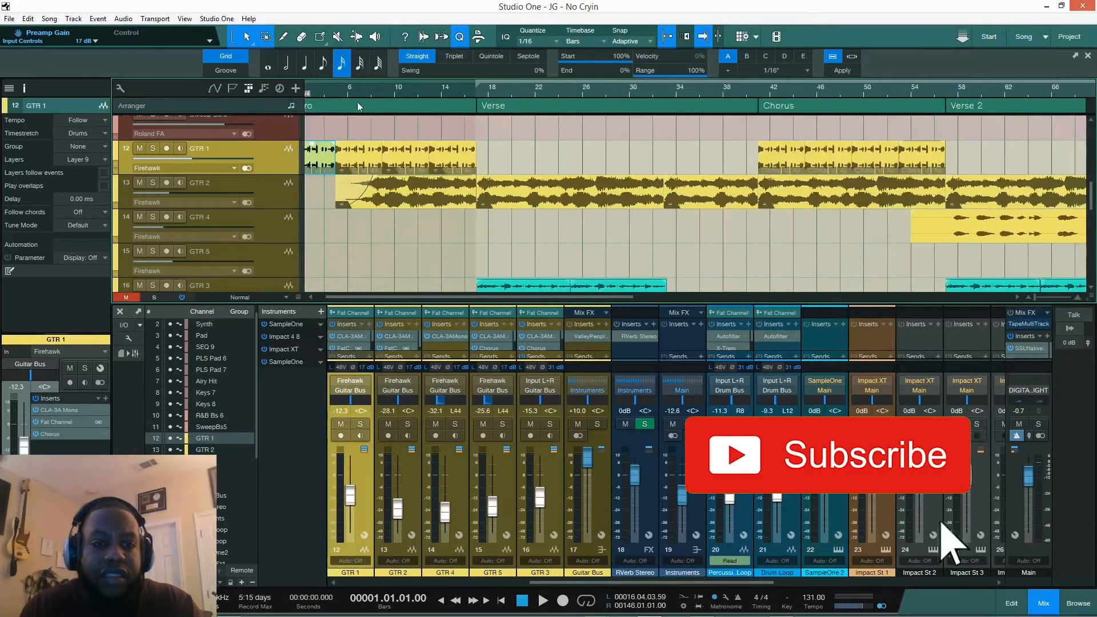
left_click_drag(321, 89, 385, 89)
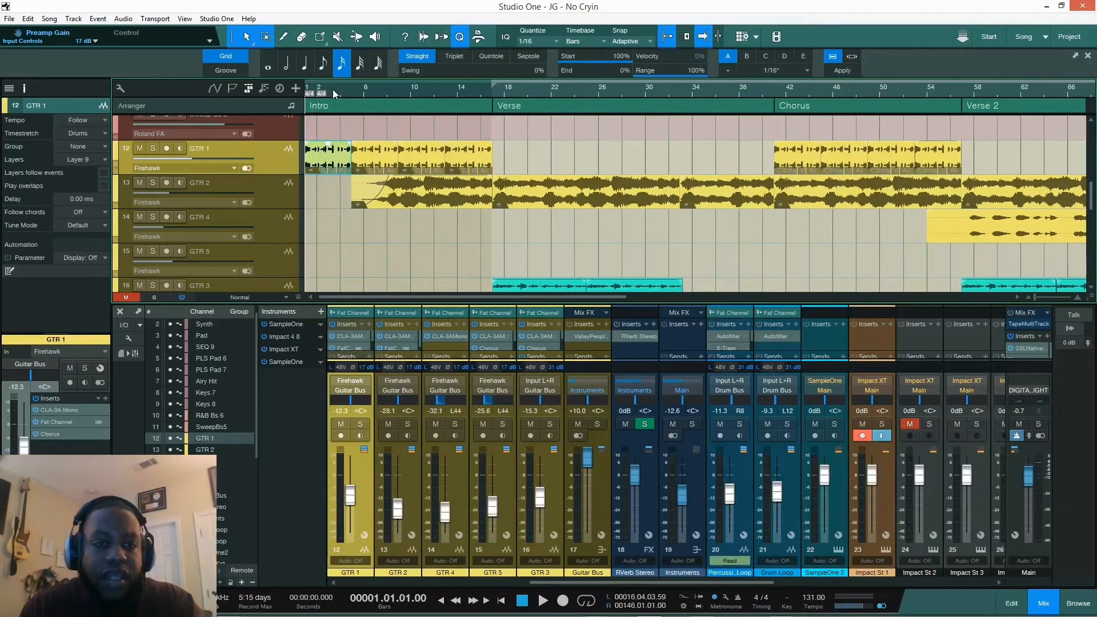
left_click_drag(332, 89, 496, 109)
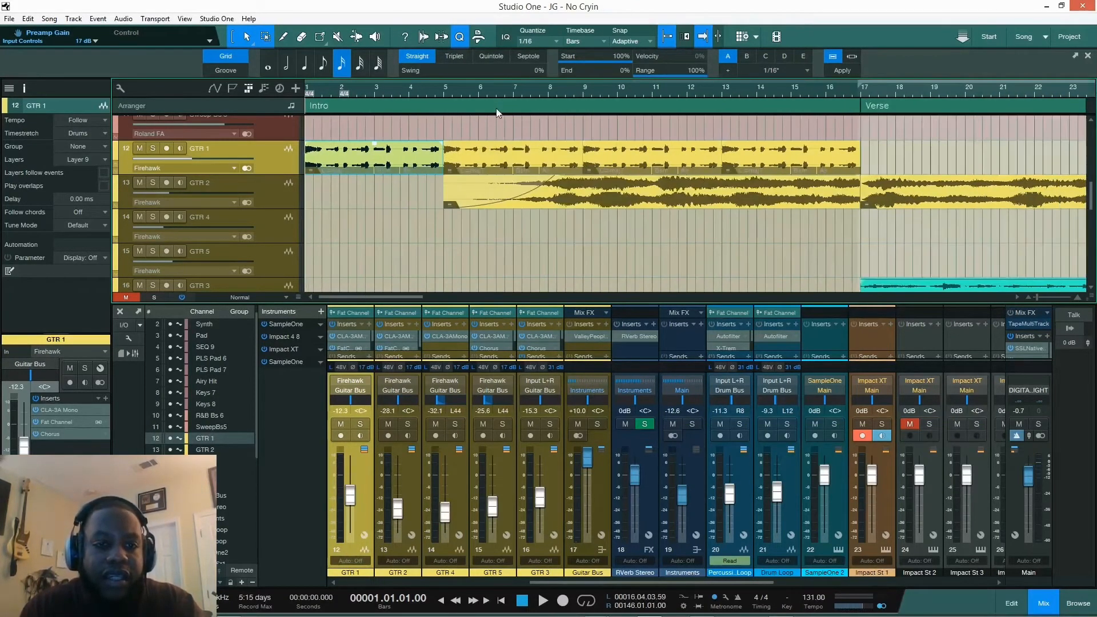
left_click(335, 197)
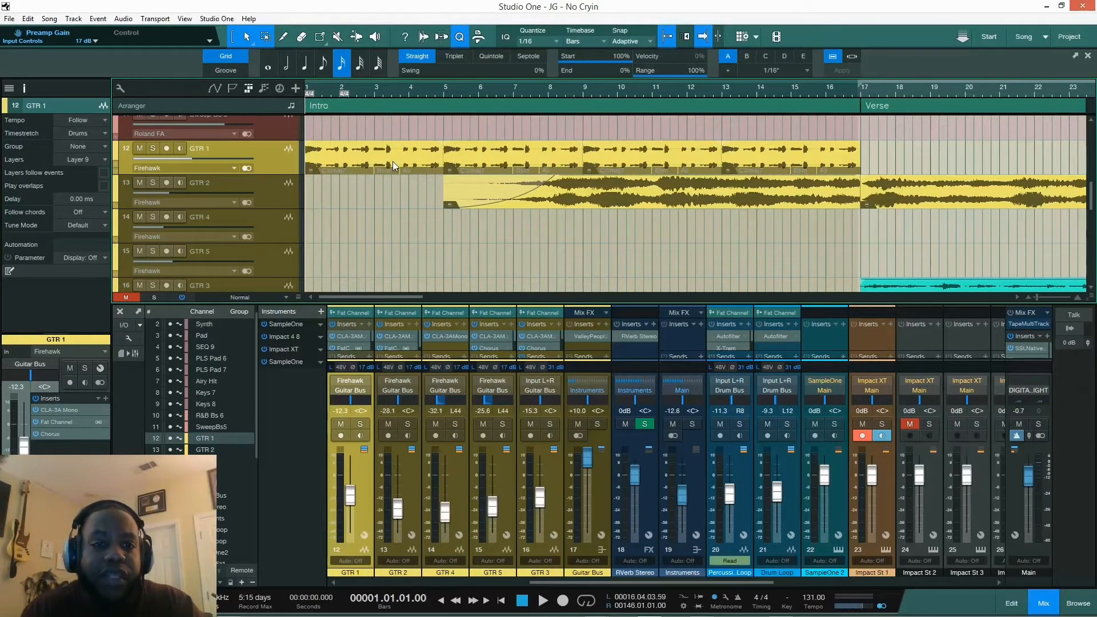
left_click(264, 89)
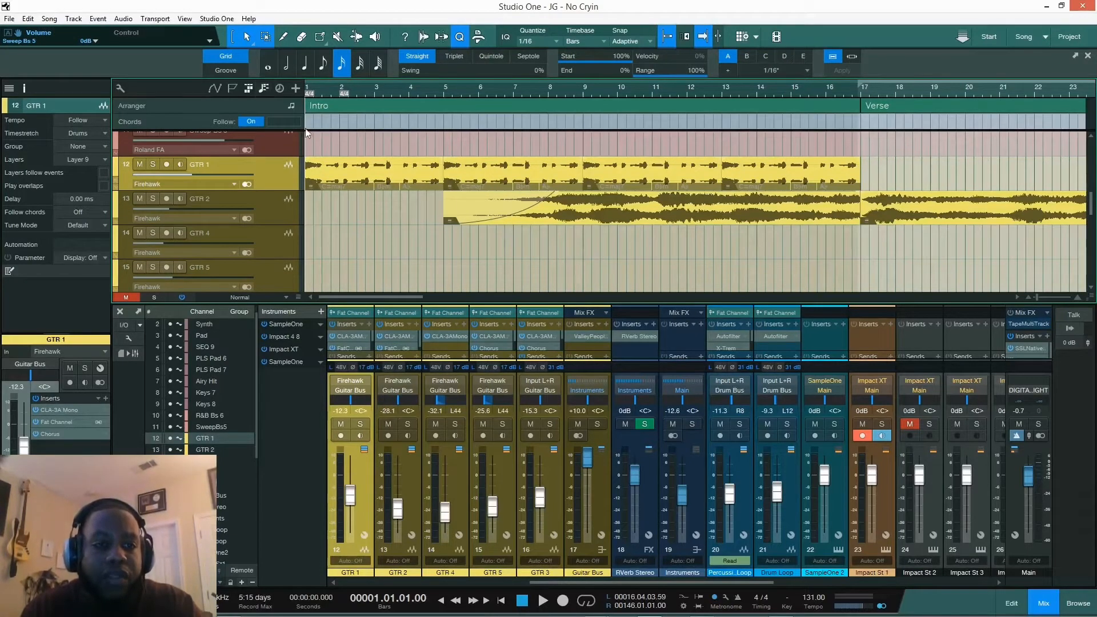
left_click(332, 167)
left_click_drag(331, 167, 332, 119)
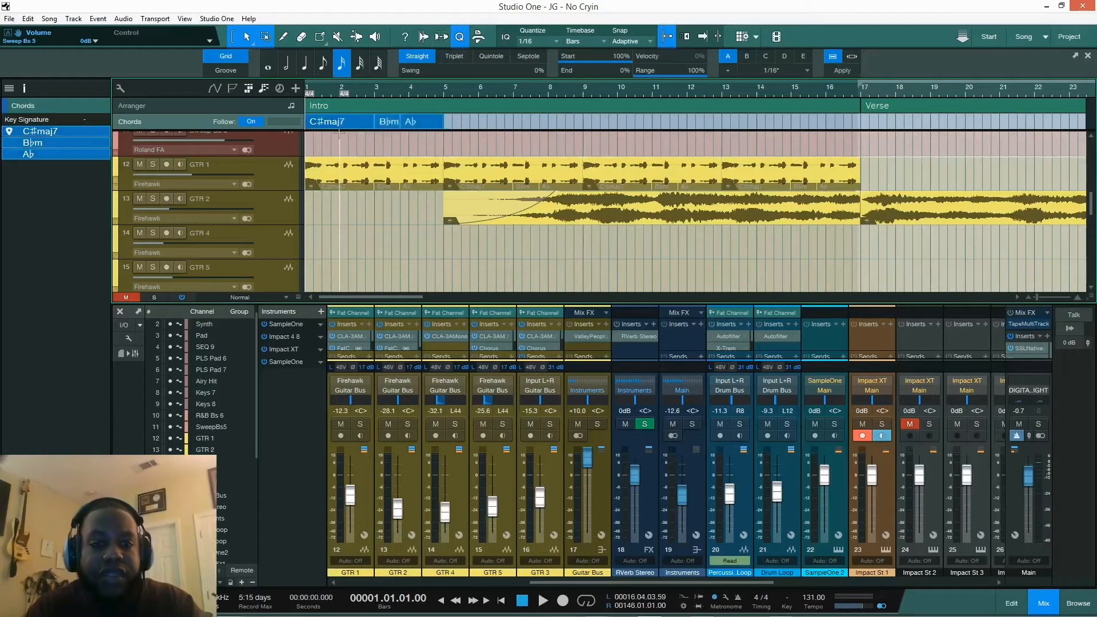
- Duplicate the C#maj7, Bbm, Ab progression repeatedly along the chord track until it spans the whole song
key("d")
key("d")
key("d")
key("d")
key("d")
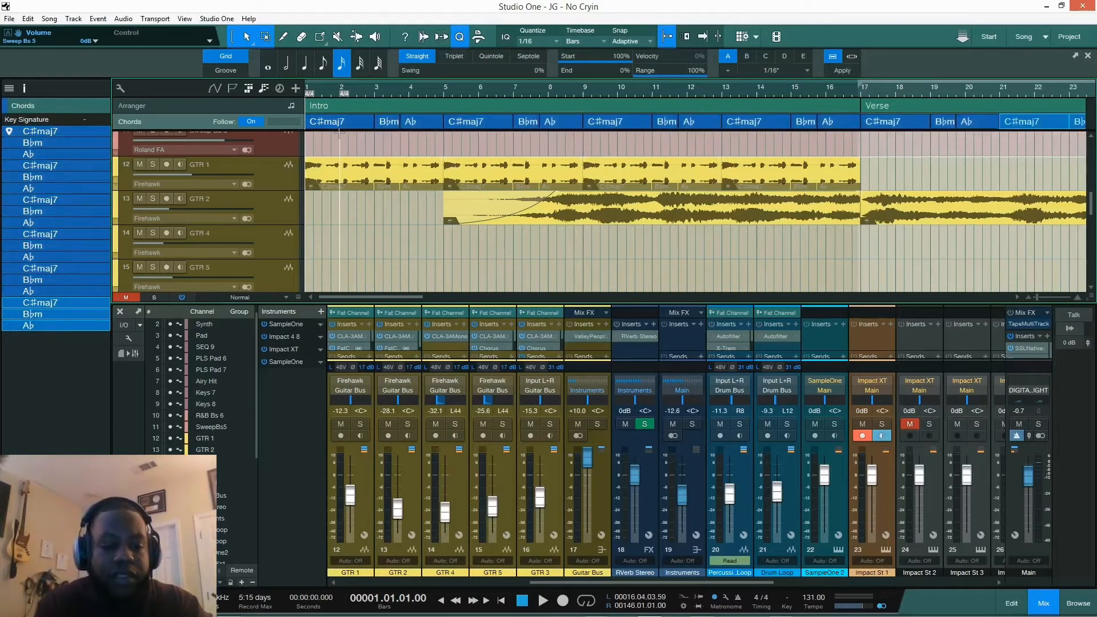
key("z")
key("d")
key("d")
key("d")
key("d")
key("d")
key("d")
key("d")
key("d")
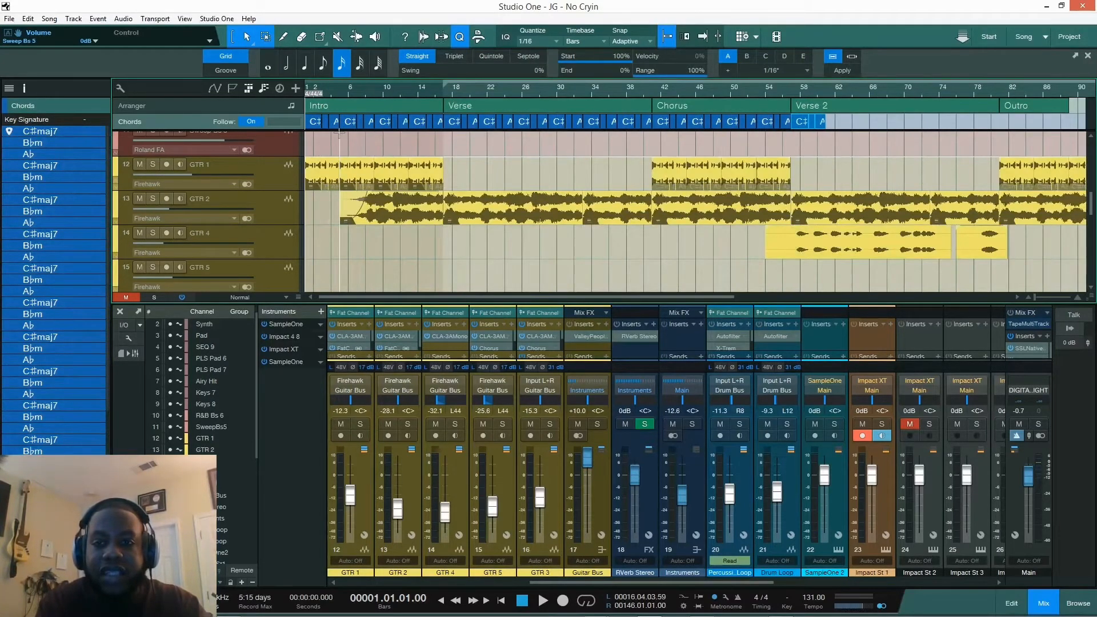
key("z")
key("d")
key("d")
key("d")
key("d")
key("d")
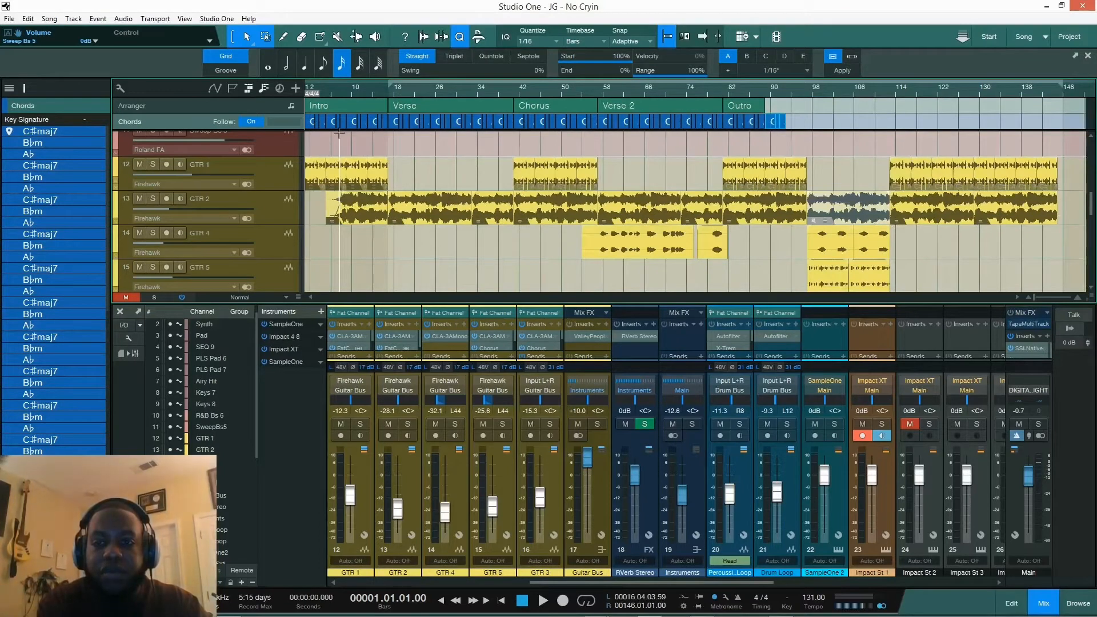
key("d")
key("d")
key("d")
key("d")
key("d")
key("d")
key("d")
key("d")
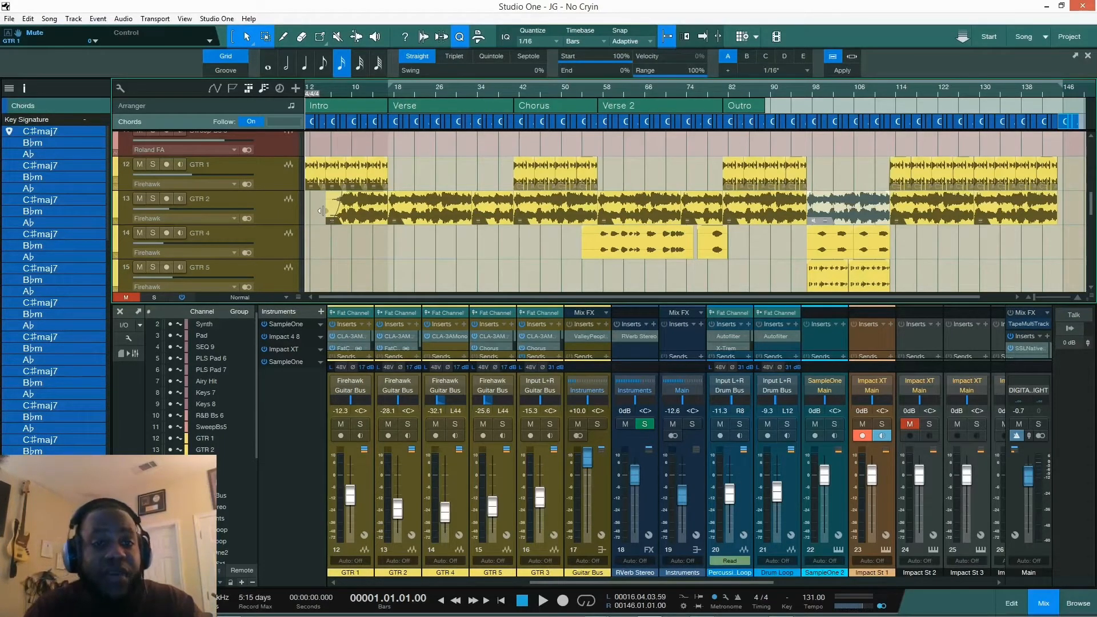
- Place the playhead at bar 17, the start of the Verse, and select the Pitched 808 Dirty track
scroll(371, 259, "down", 3)
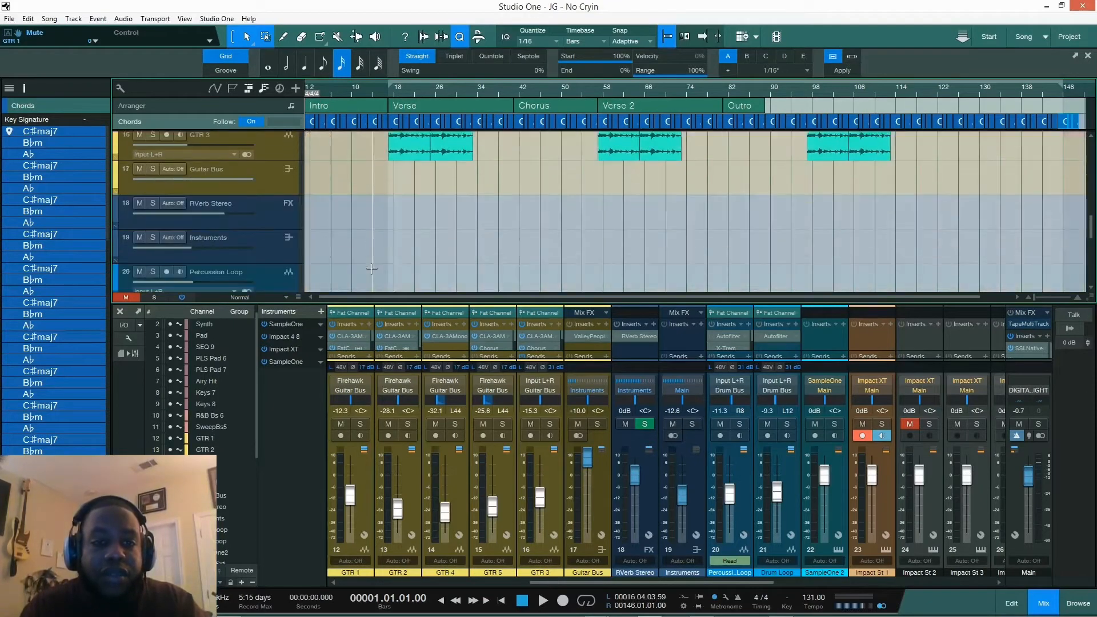
left_click_drag(385, 90, 410, 128)
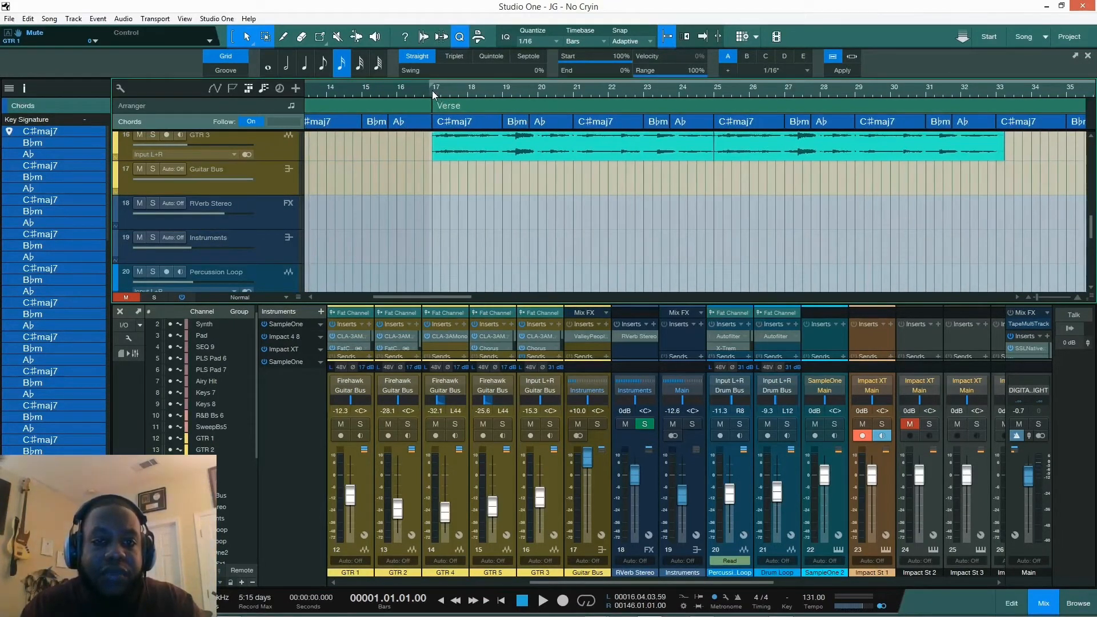
left_click(432, 91)
scroll(437, 251, "down", 3)
scroll(437, 252, "down", 2)
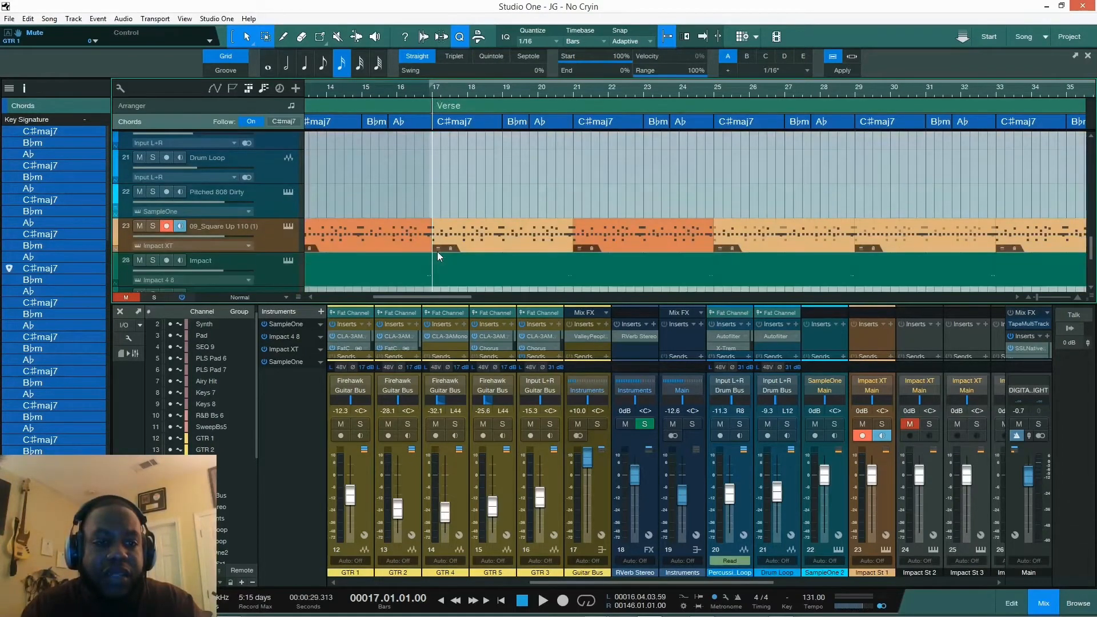
left_click(282, 209)
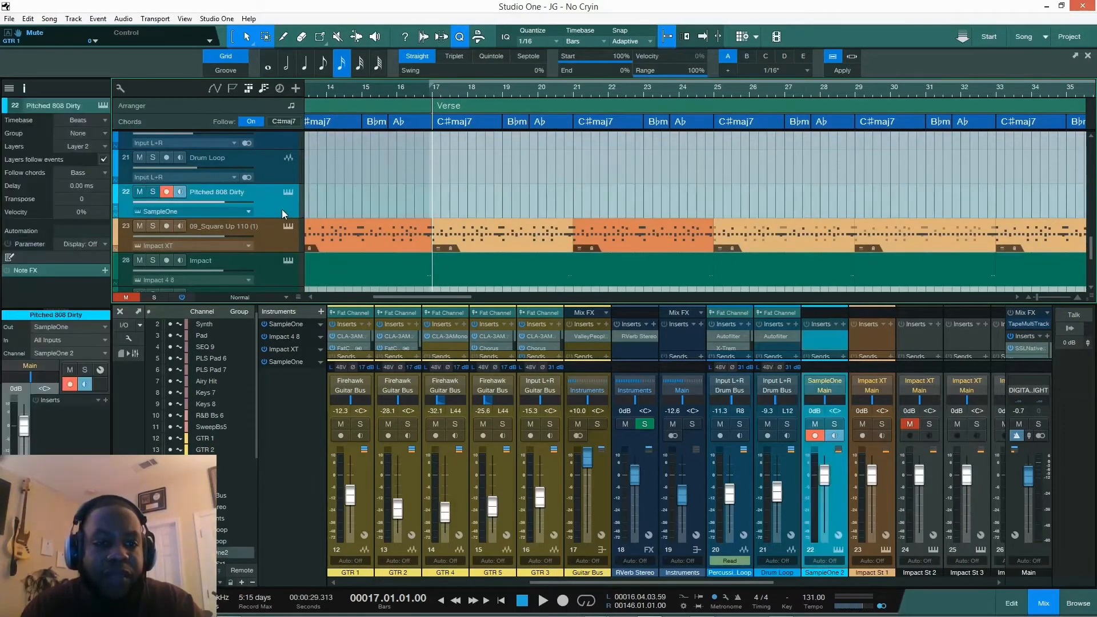
- Audition several notes in the Pitched 808 Dirty track's SampleOne instrument and check its sample's key mapping
left_click(288, 193)
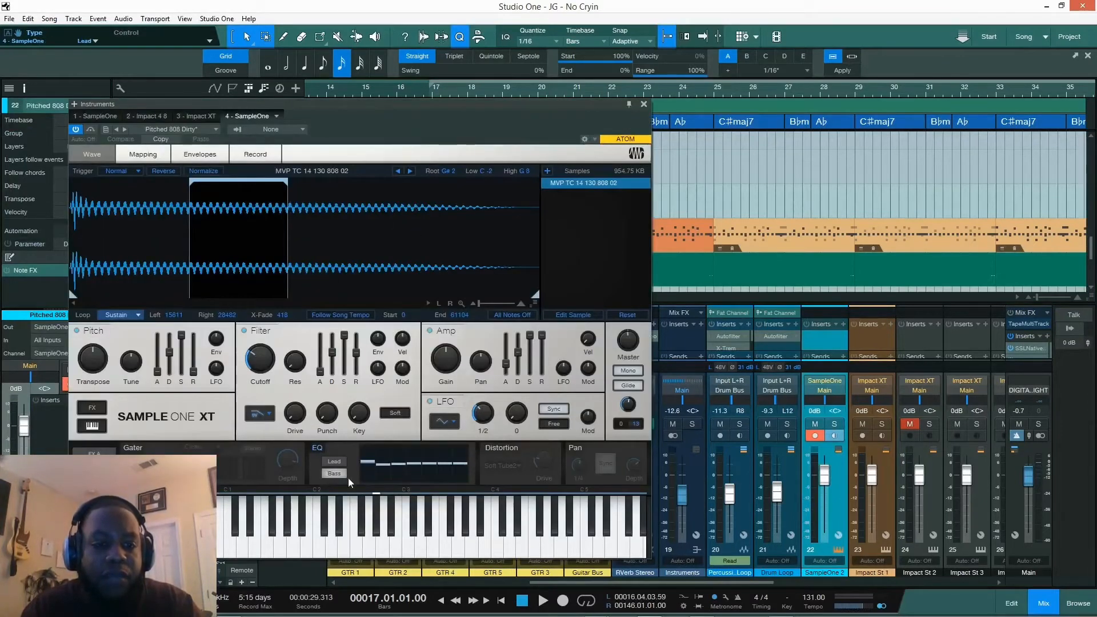
left_click(379, 540)
left_click(276, 554)
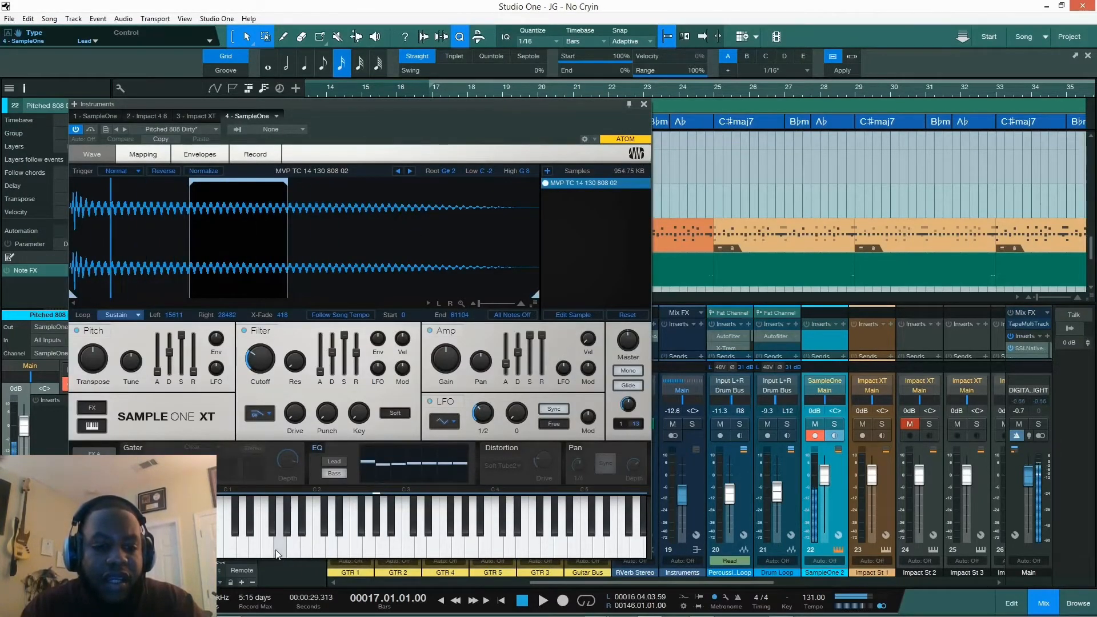
left_click(408, 549)
left_click(448, 554)
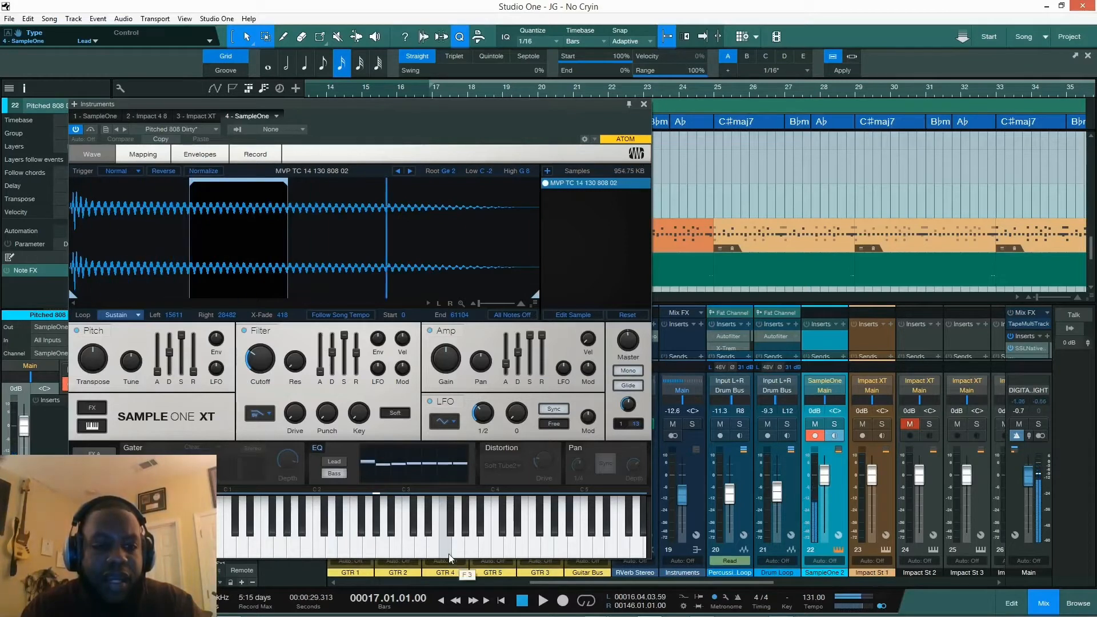
left_click(152, 156)
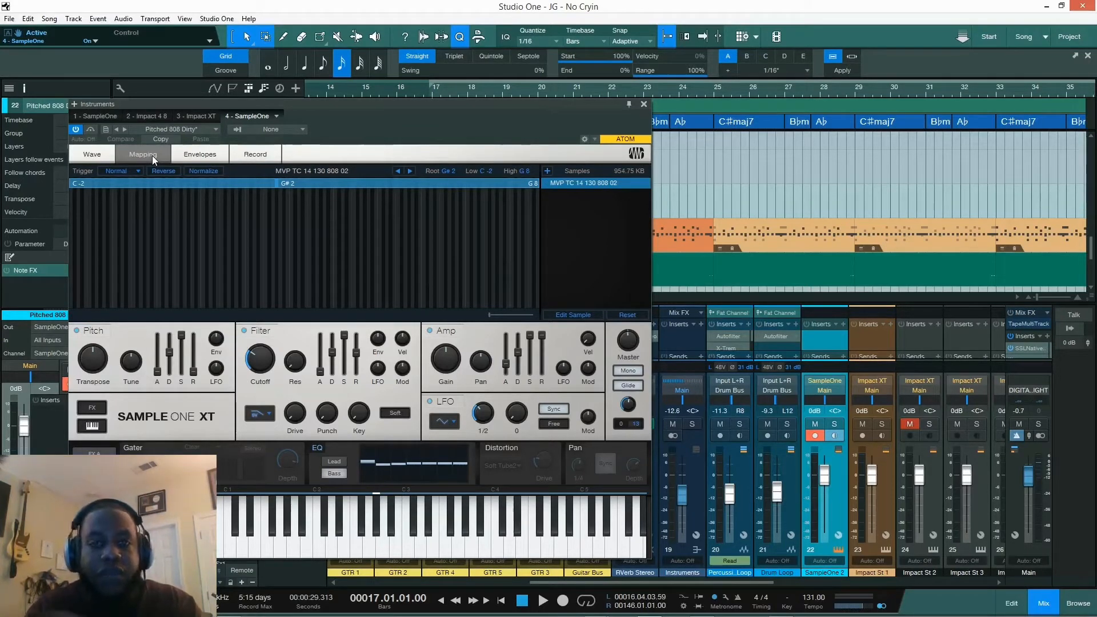
left_click(643, 104)
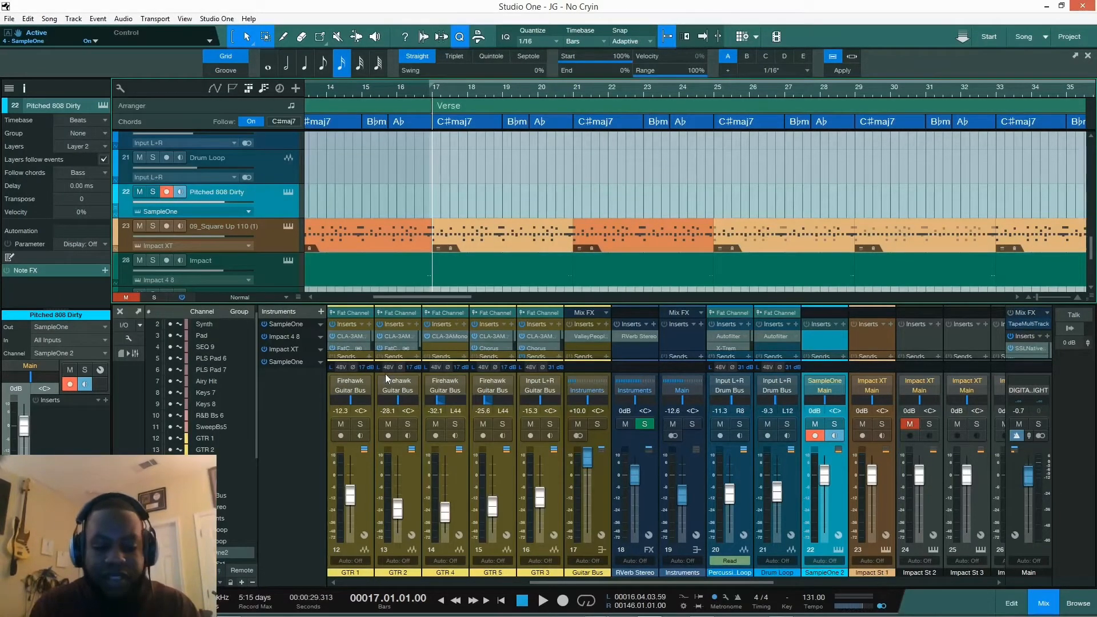
- Insert a pattern at bar 17 on the Pitched 808 Dirty track, lengthened to two bars, and open it for editing
key("ctrl+shift+p")
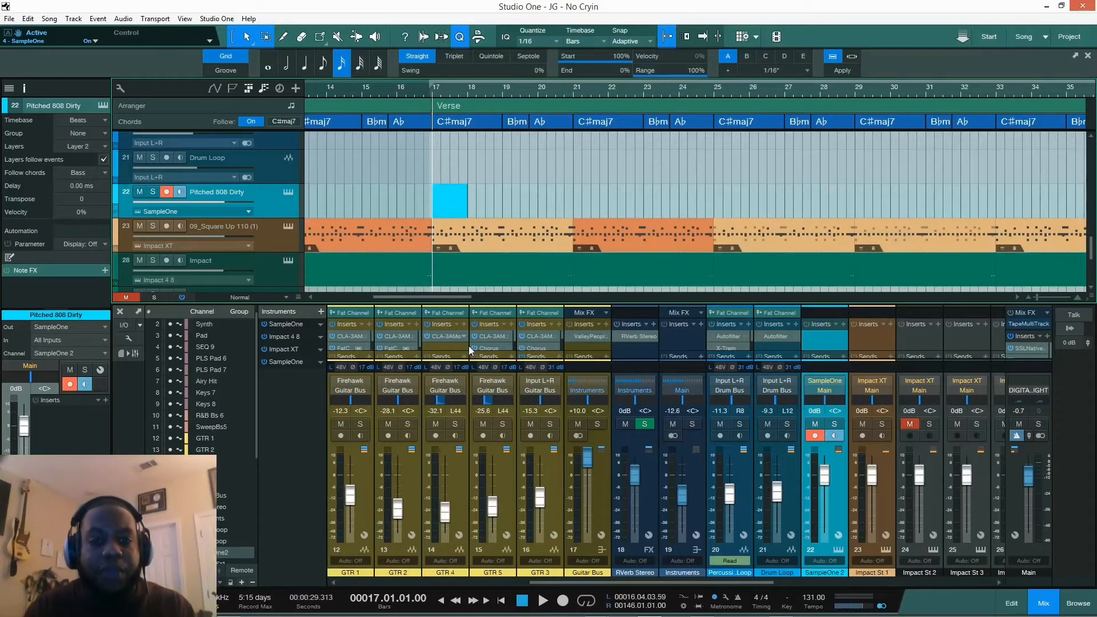
left_click_drag(472, 209, 503, 207)
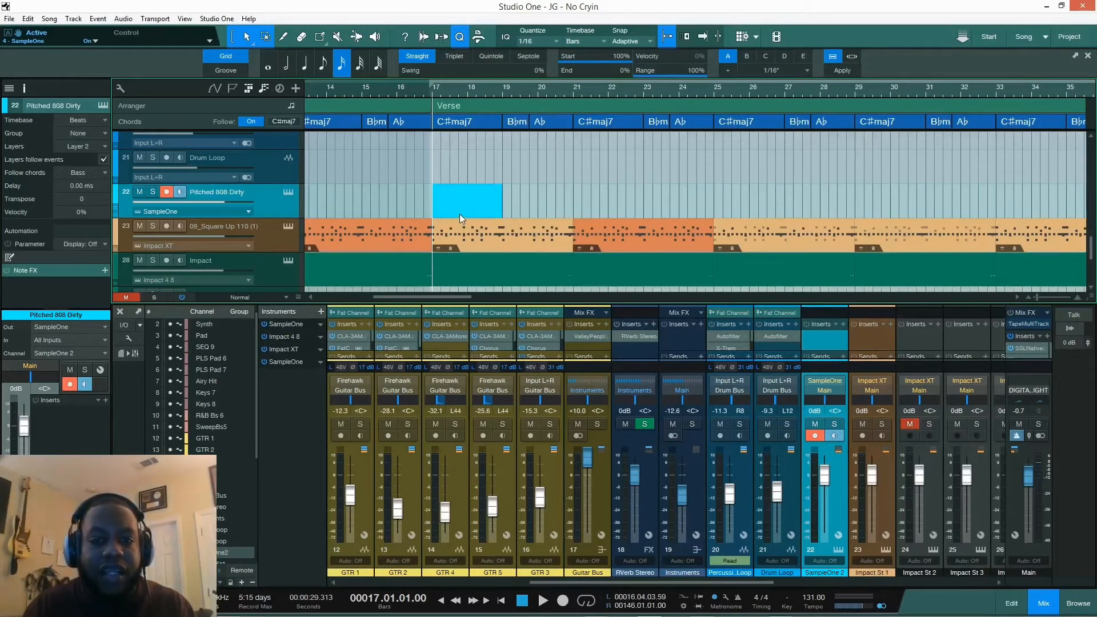
double_click(459, 214)
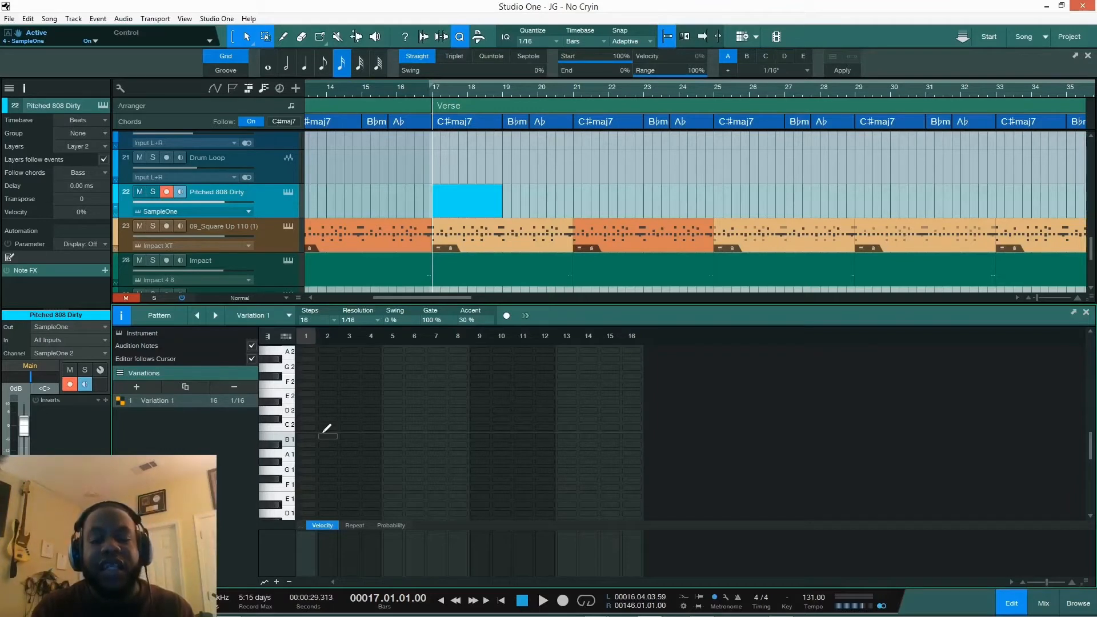
- Add a B1 note on step 1 of the 808 pattern and set the pattern's length to 32 steps
left_click(288, 442)
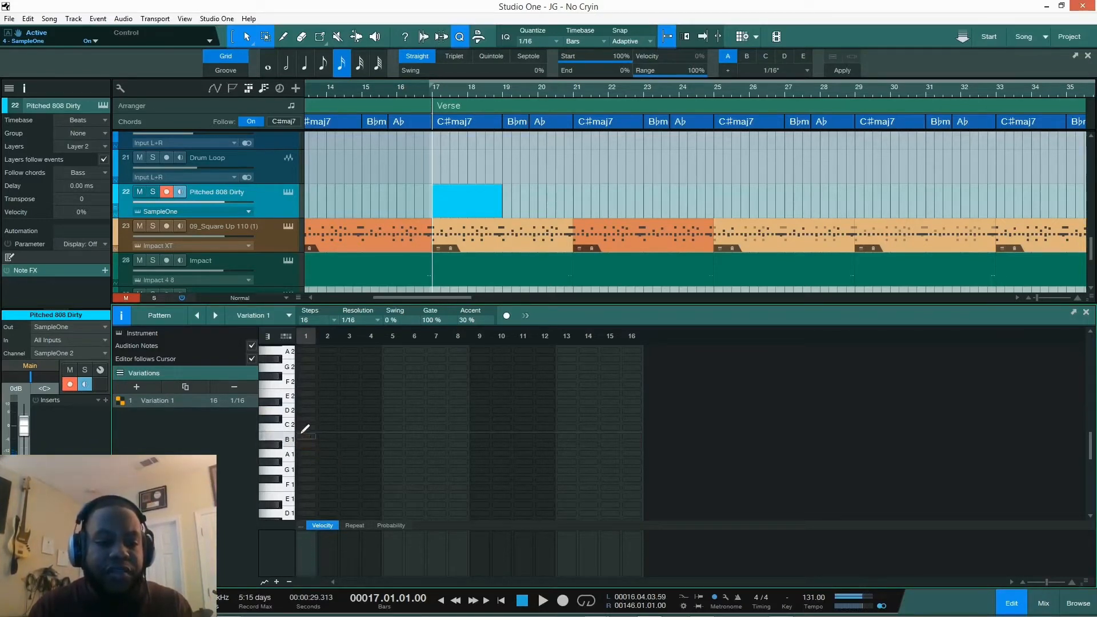
left_click(305, 438)
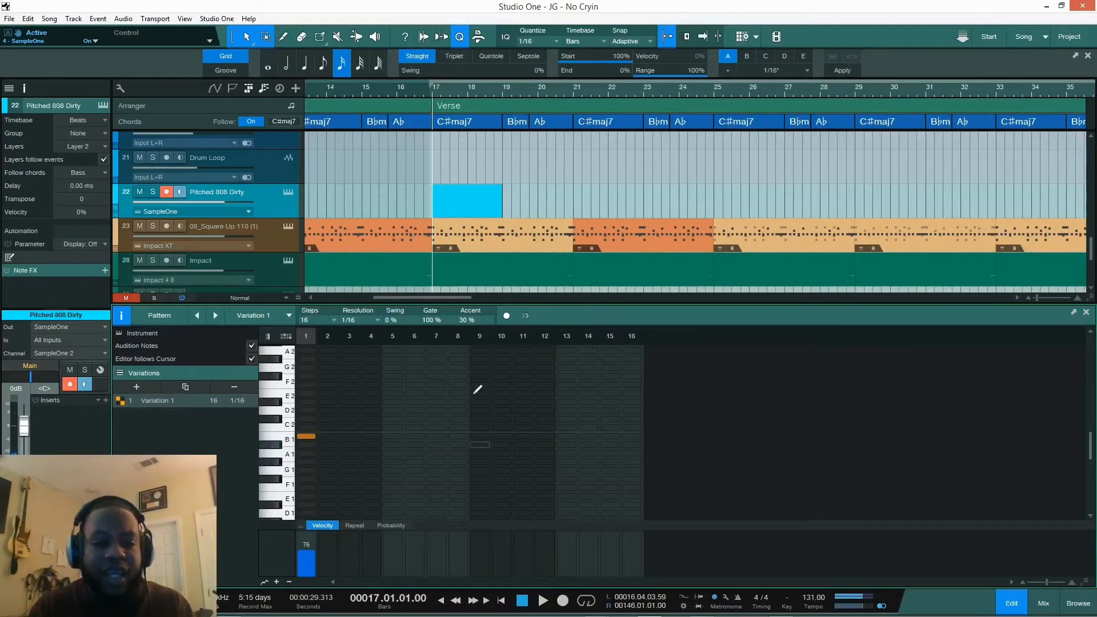
left_click(333, 319)
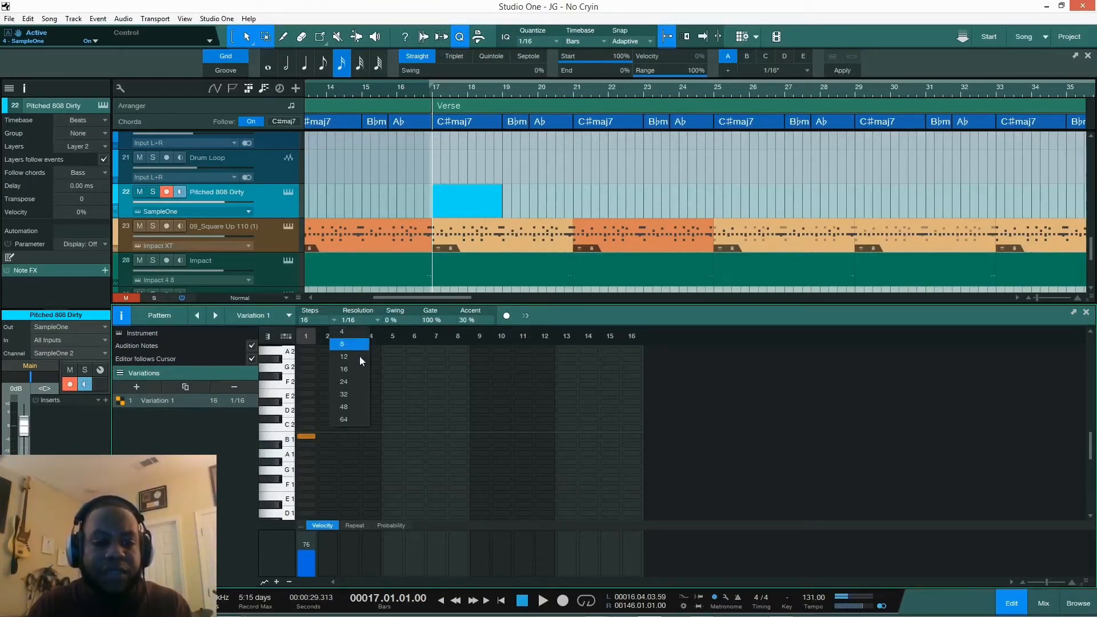
left_click(353, 396)
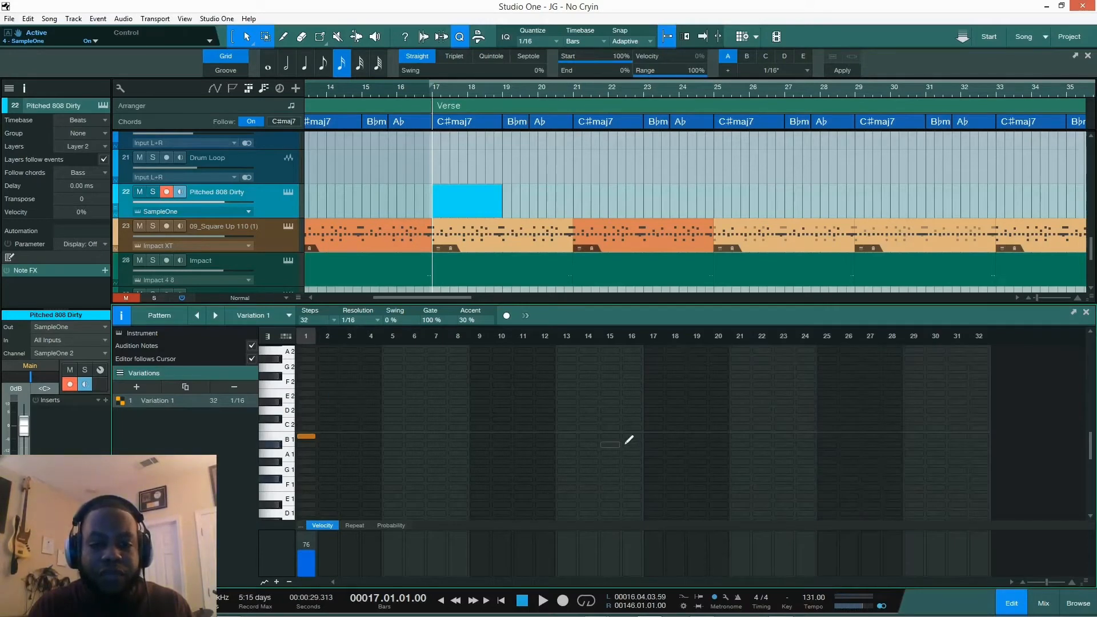
- Play the verse and try B1 notes on steps 11, 14 and 17 of the 808 pattern
key("space")
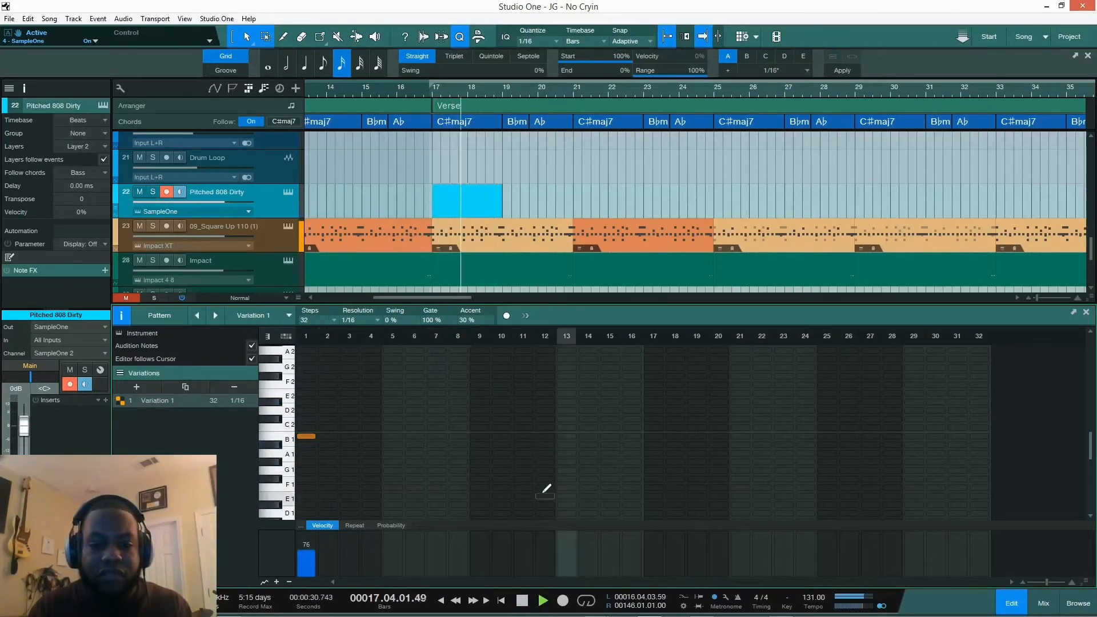
left_click(523, 435)
left_click(589, 435)
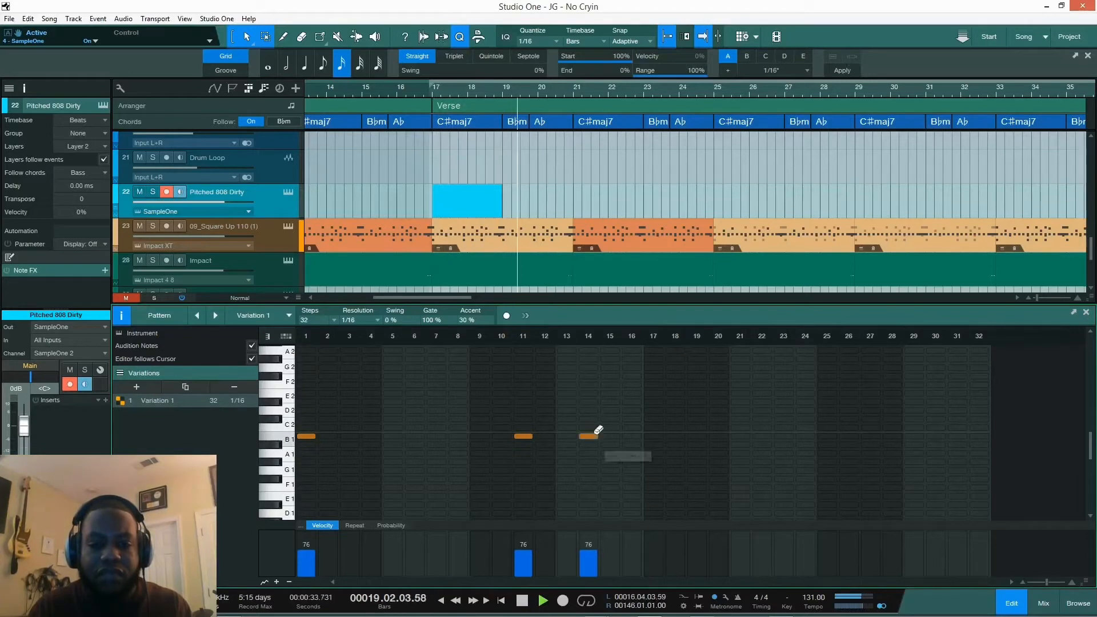
left_click(661, 436)
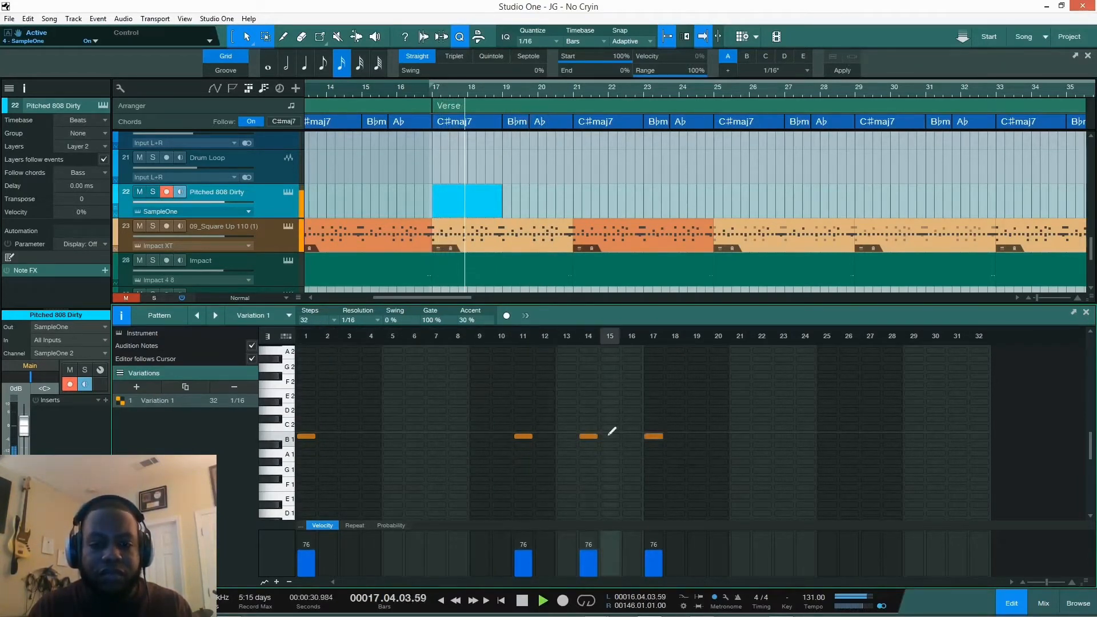
- Remove the B1 notes on steps 11, 14 and 17 and place one on step 15
left_click(524, 436)
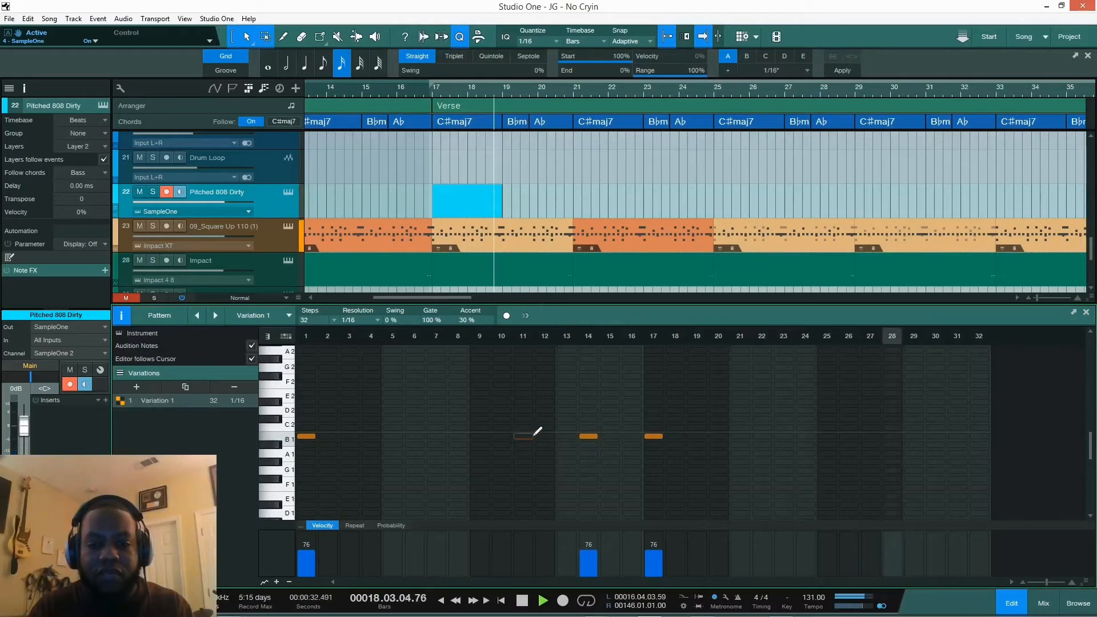
left_click(589, 436)
left_click(609, 437)
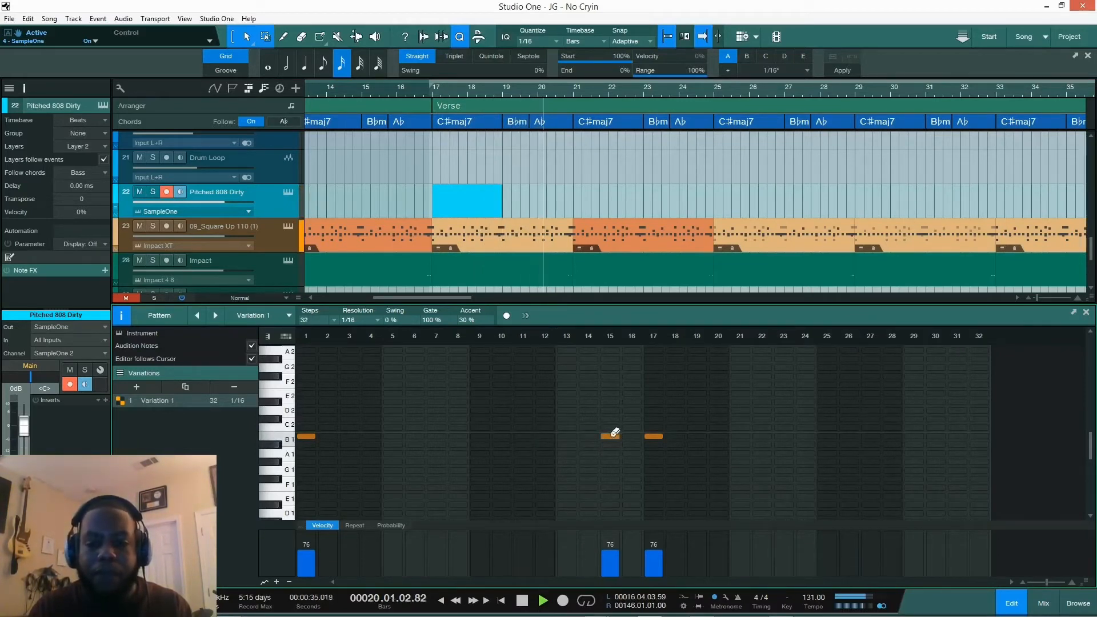
left_click(654, 435)
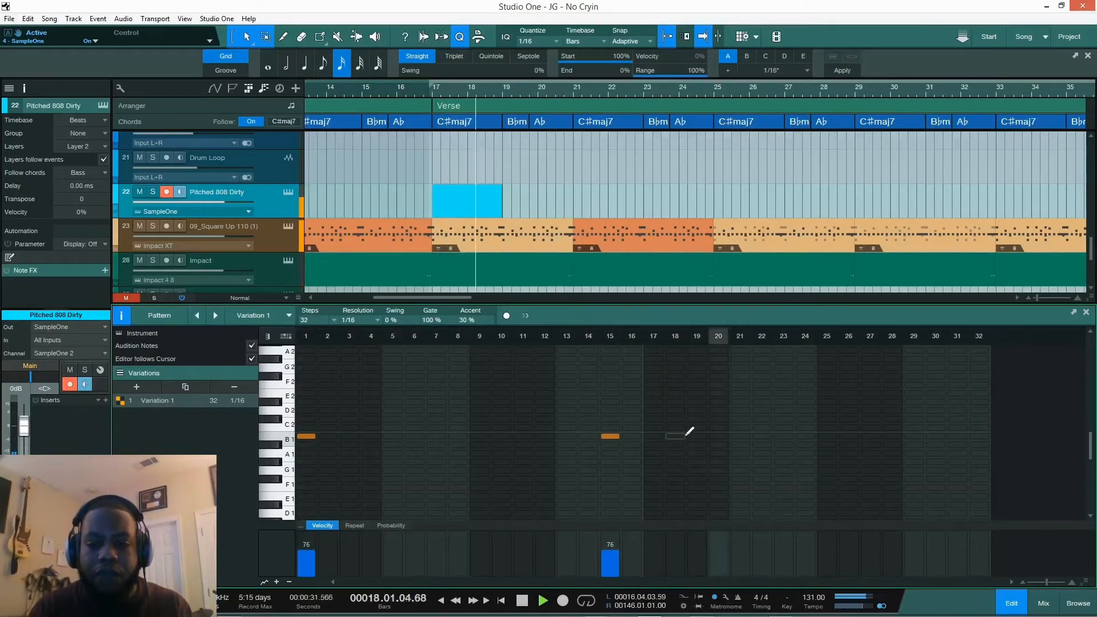
- Try B1 notes on steps 18 and 21, replace them with notes on steps 19 and 23, and stop playback
left_click(685, 435)
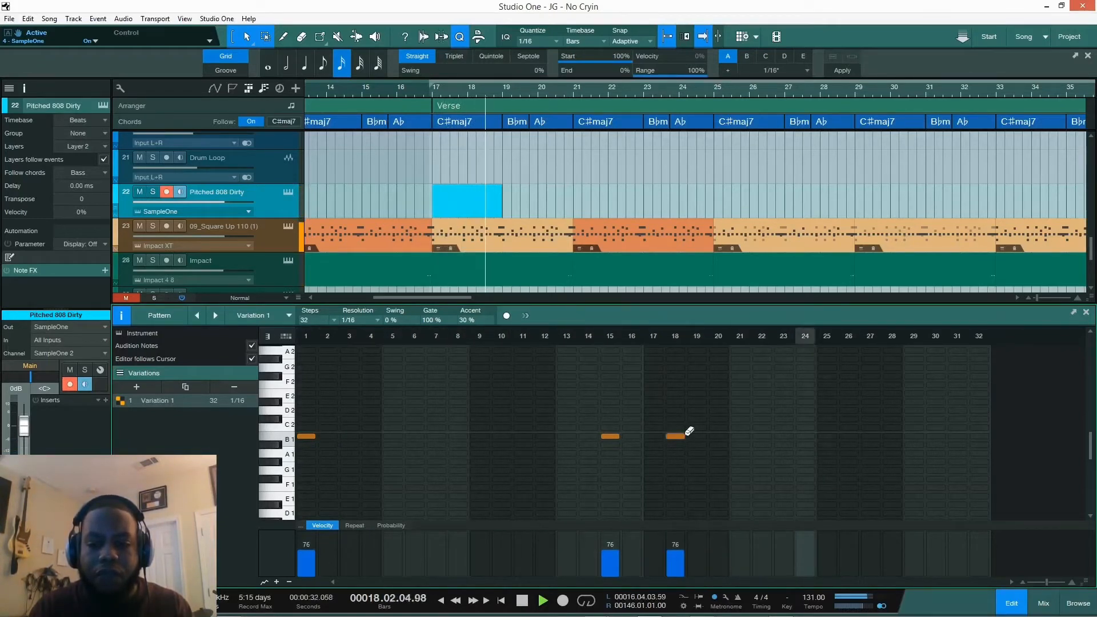
left_click(742, 436)
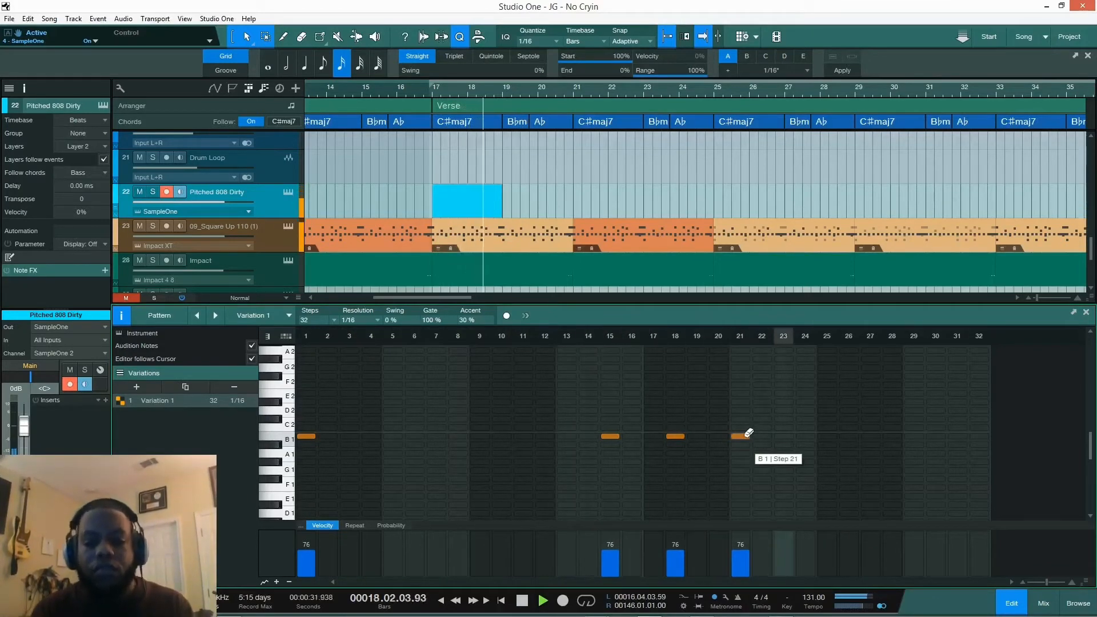
left_click(678, 434)
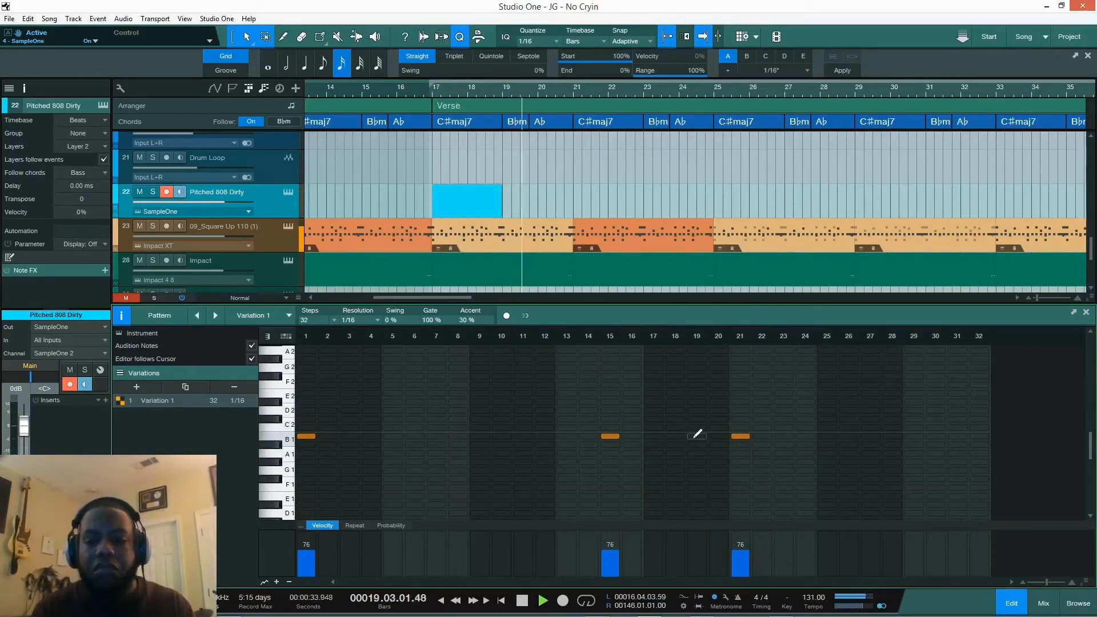
left_click(696, 436)
left_click(742, 435)
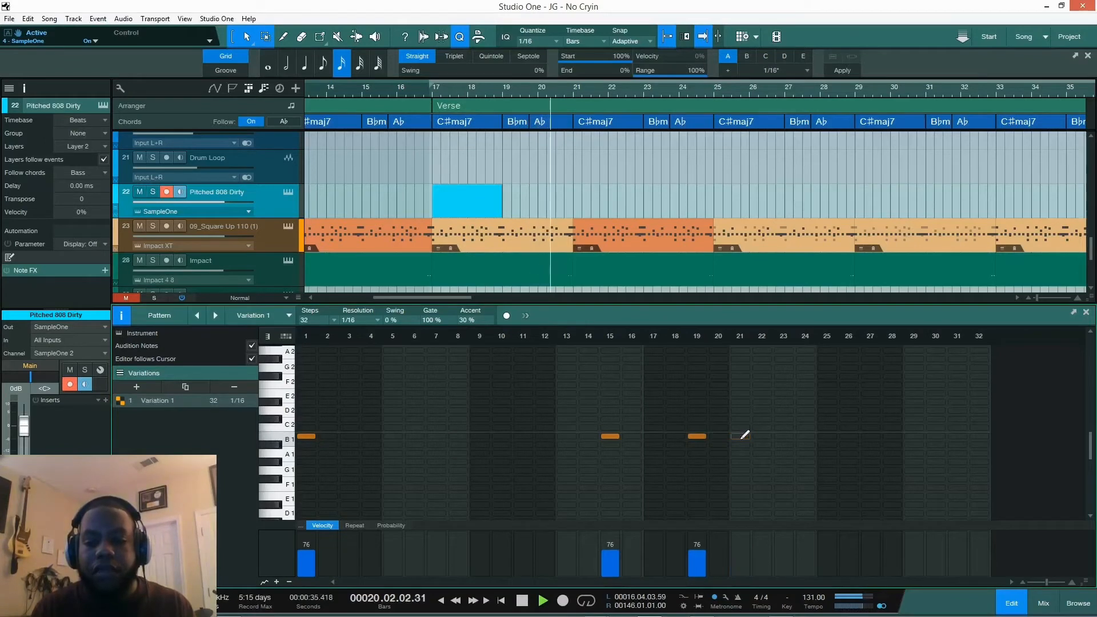
left_click(783, 436)
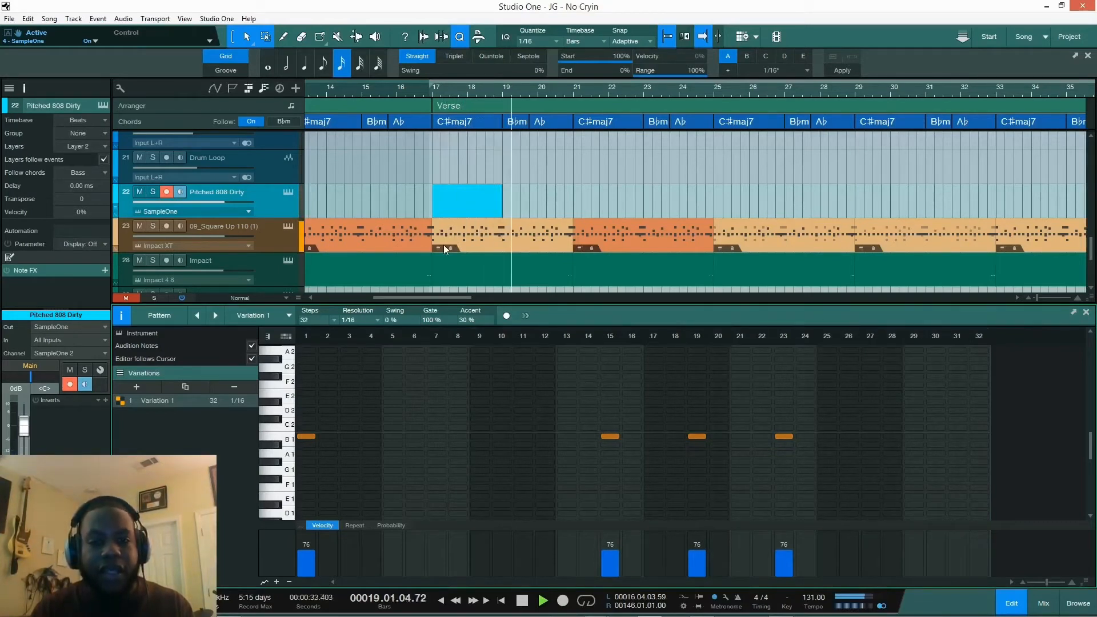
key("space")
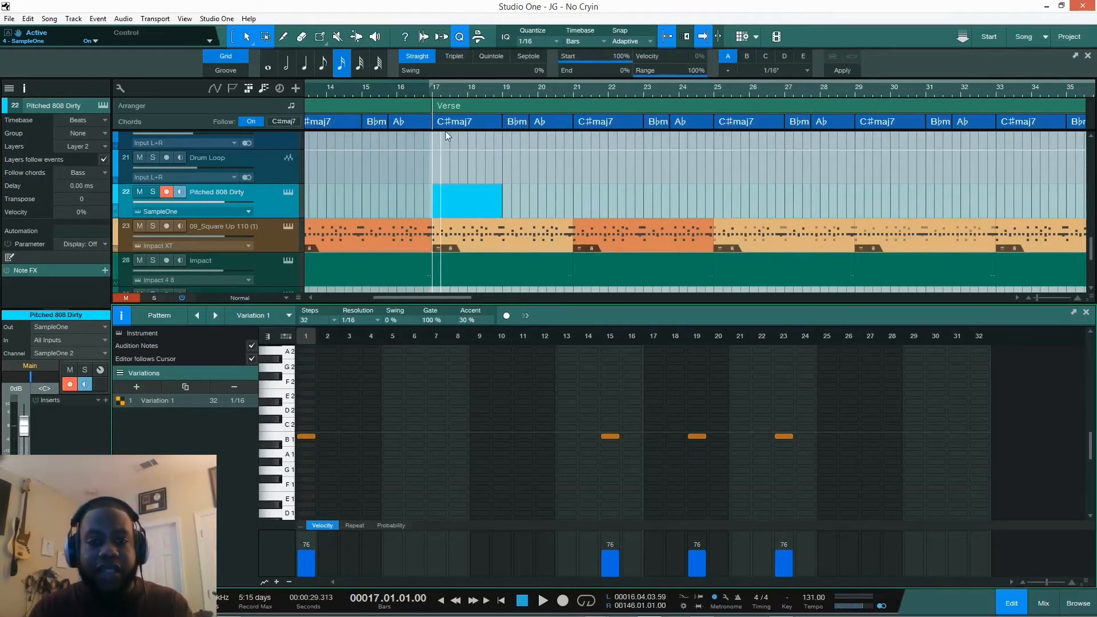
- Duplicate the two-bar 808 pattern, merge both copies into one four-bar part, and open it in the note editor
left_click(467, 211)
key("d")
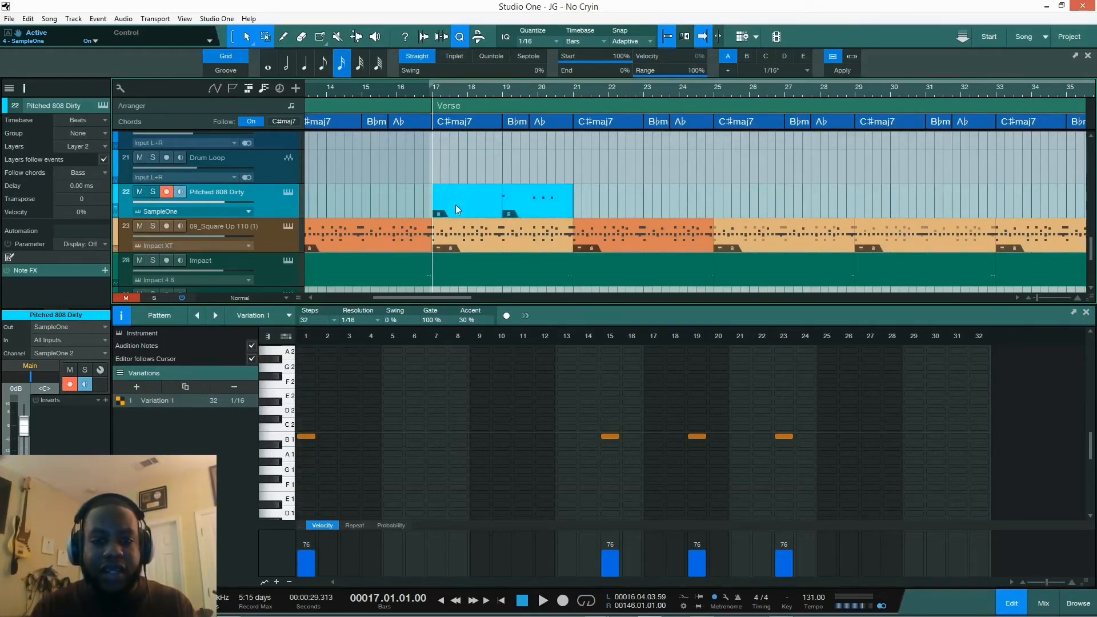
scroll(473, 201, "down", 1)
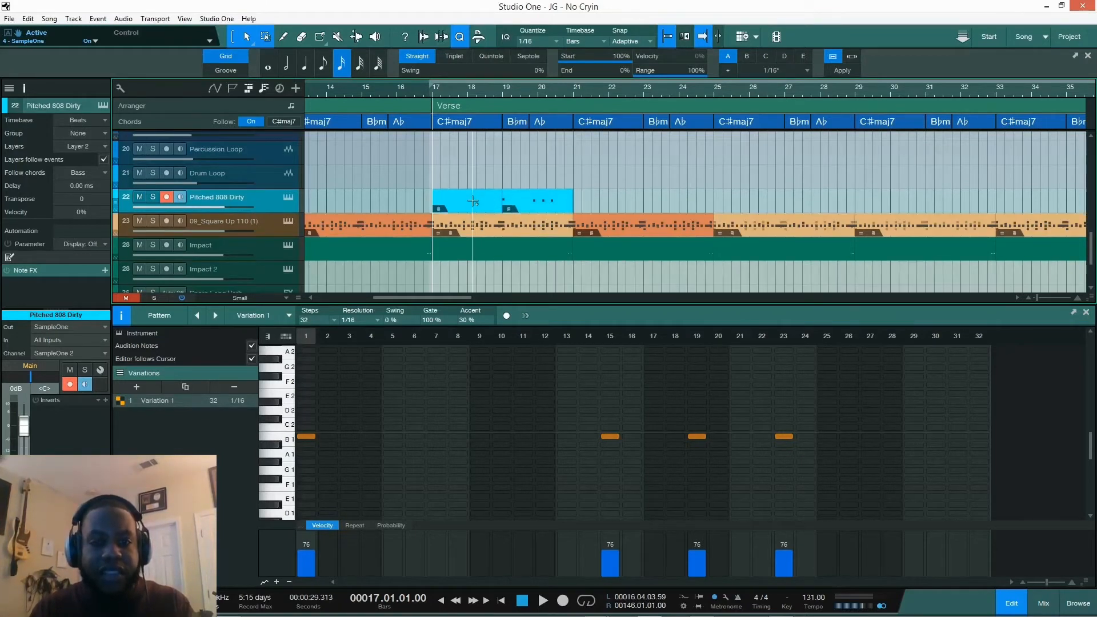
scroll(472, 201, "up", 1)
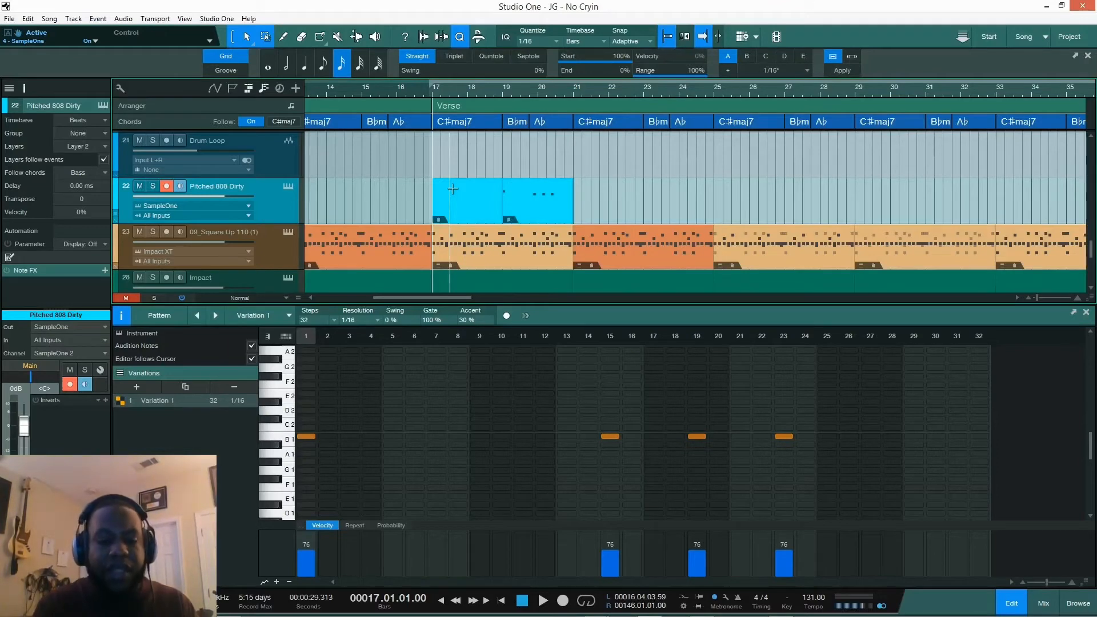
key("g")
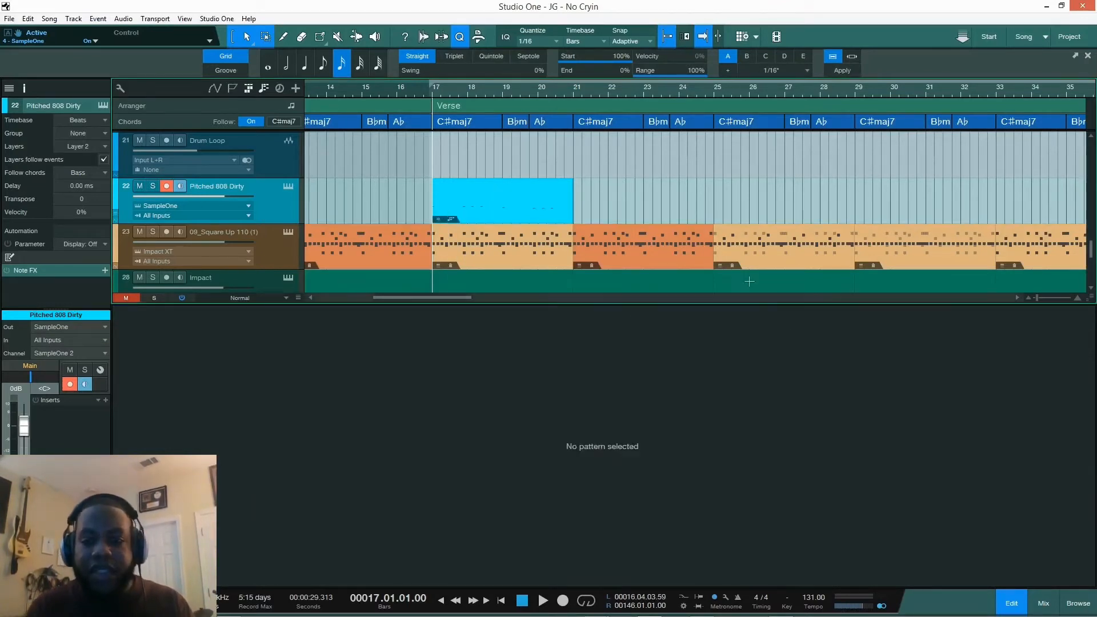
double_click(527, 210)
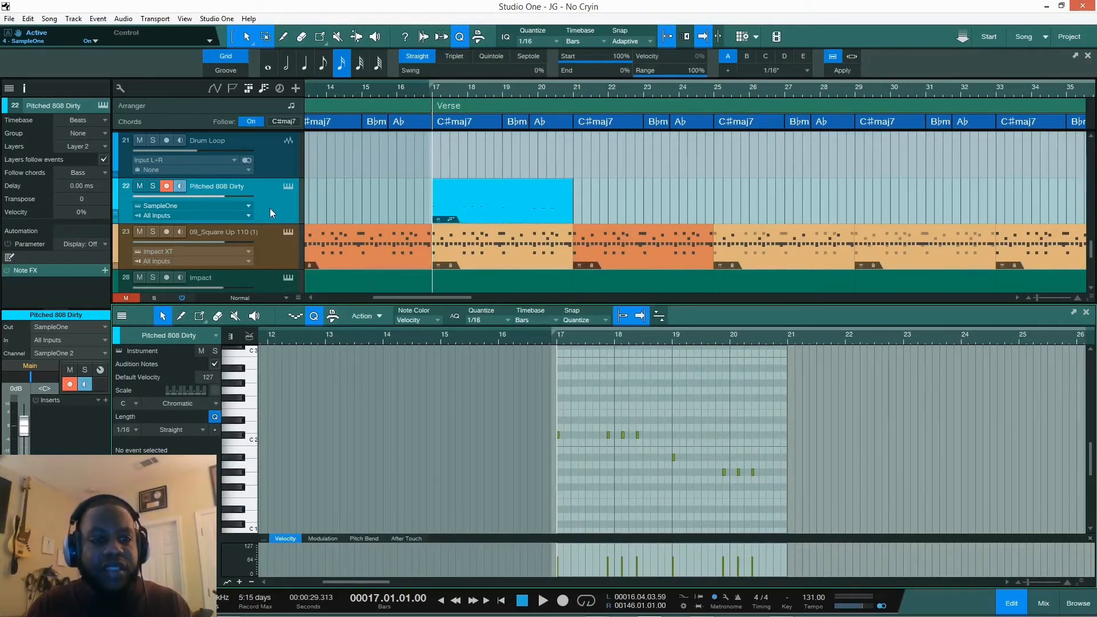
- Turn Follow Chords off for the Pitched 808 Dirty track and play the part from bar 17
left_click(97, 173)
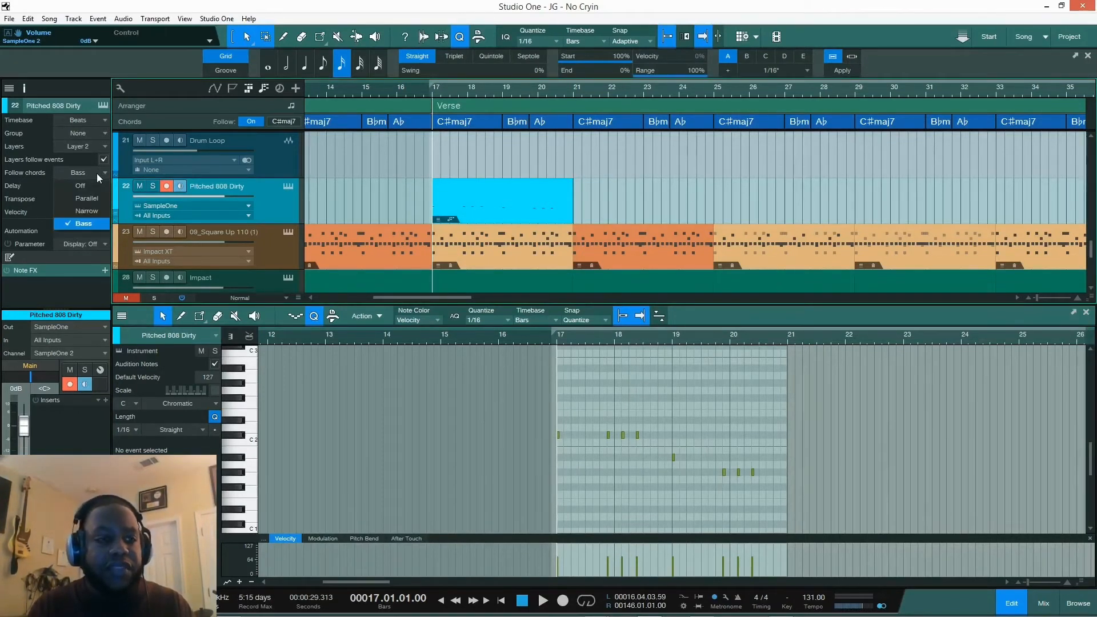
left_click(89, 187)
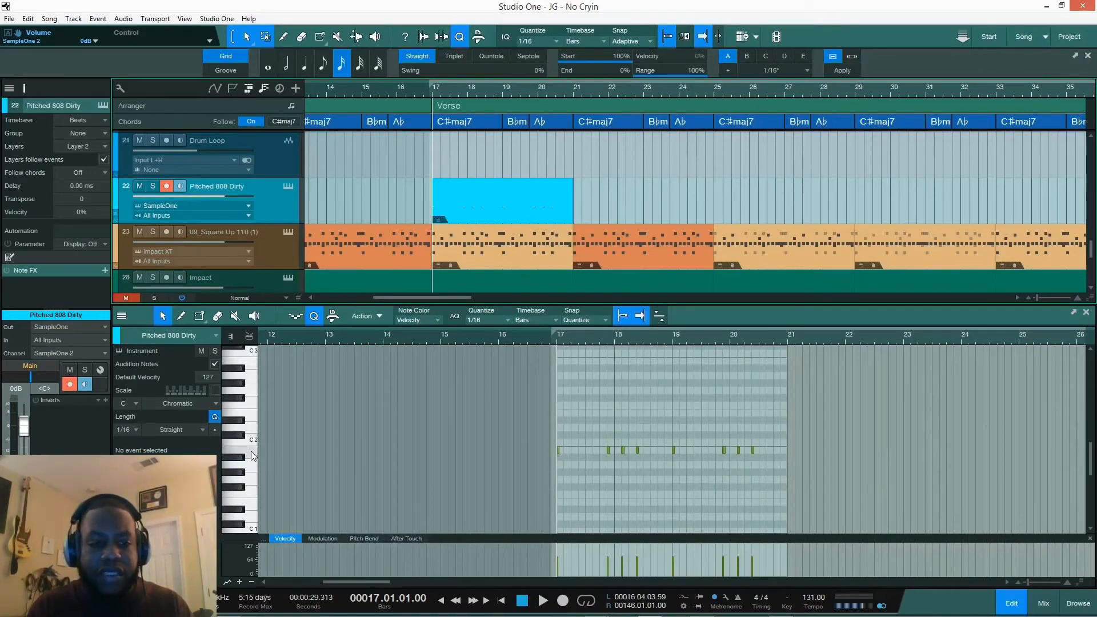
key("space")
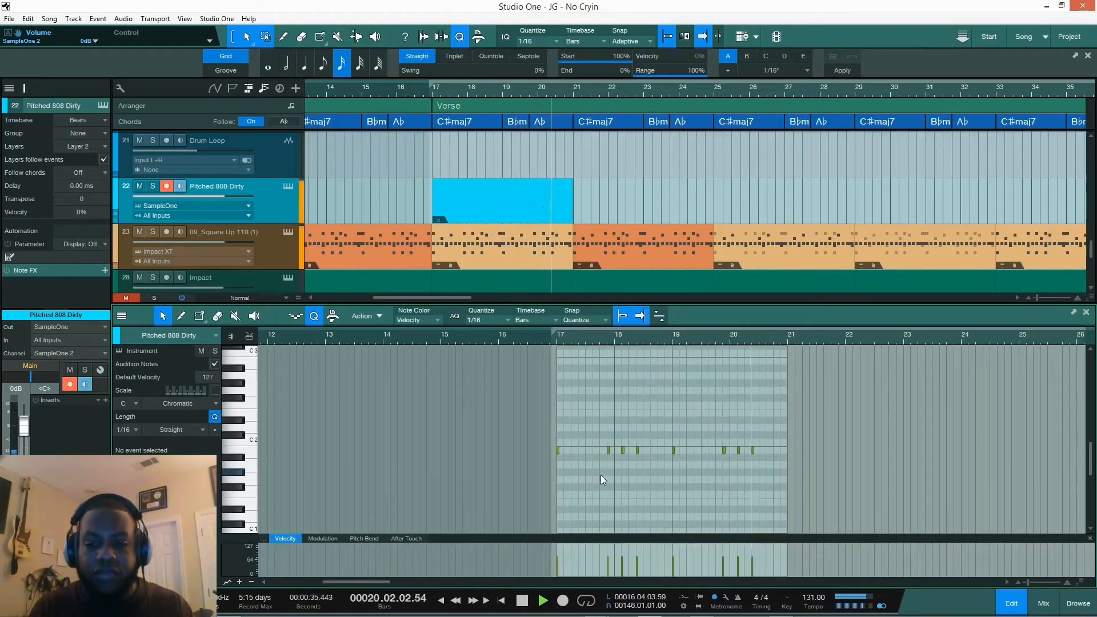
key("space")
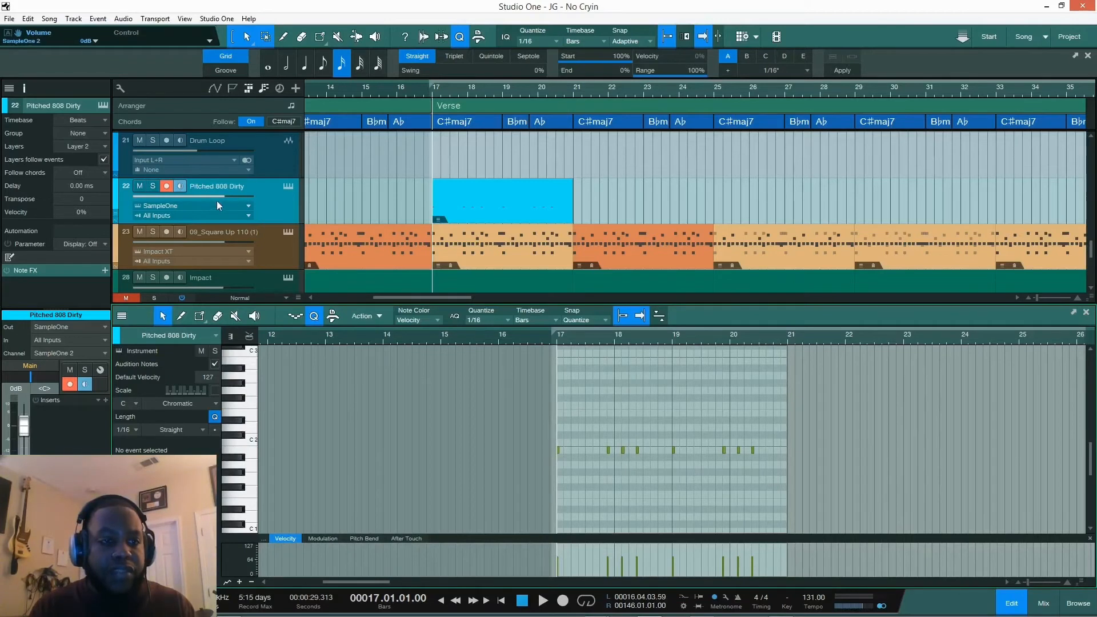
- Set the Pitched 808 Dirty track's Follow Chords mode to Bass and play the part from bar 17
left_click(88, 173)
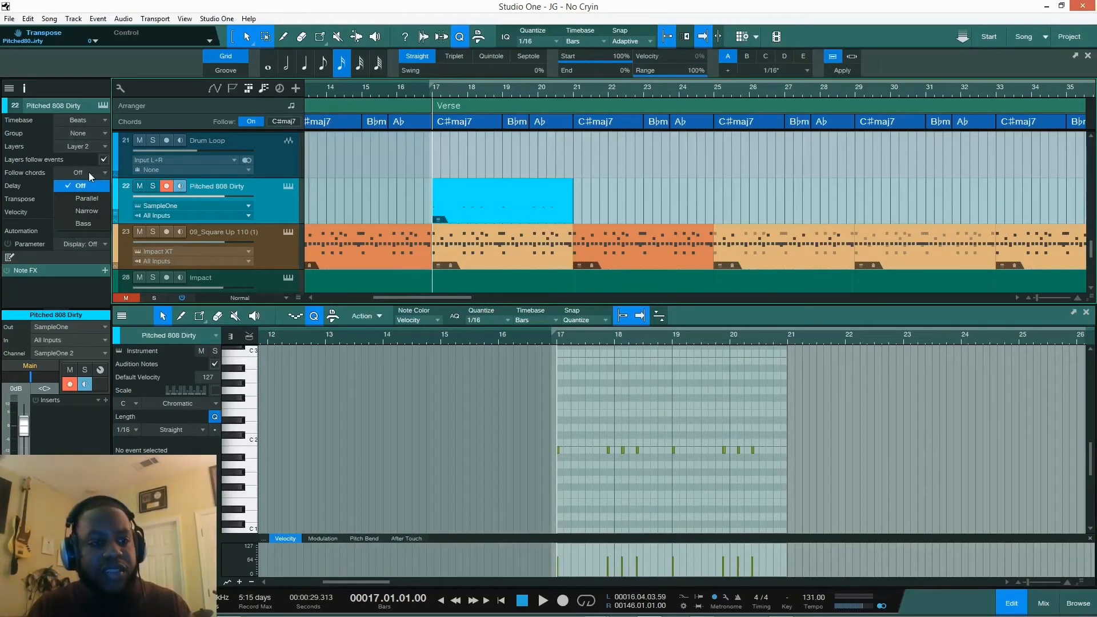
left_click(91, 224)
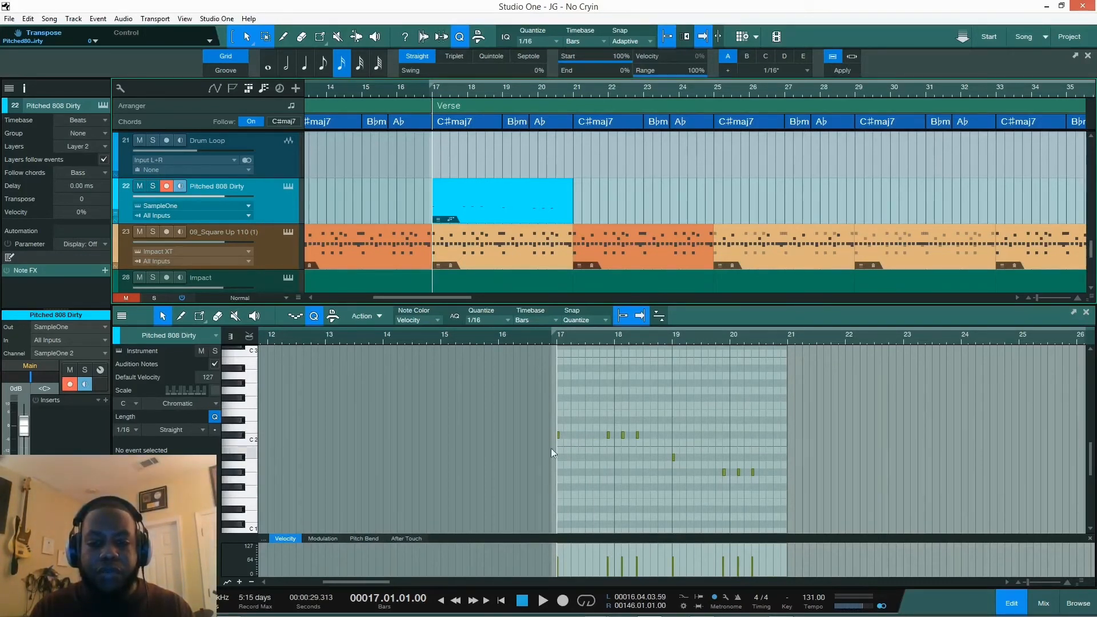
left_click(239, 438)
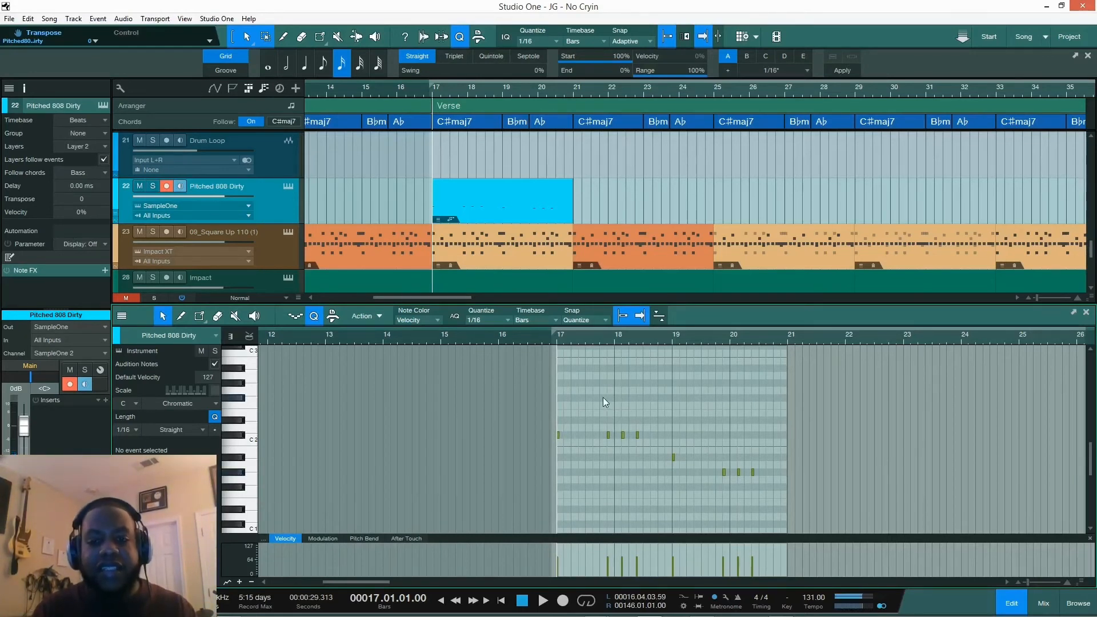
key("space")
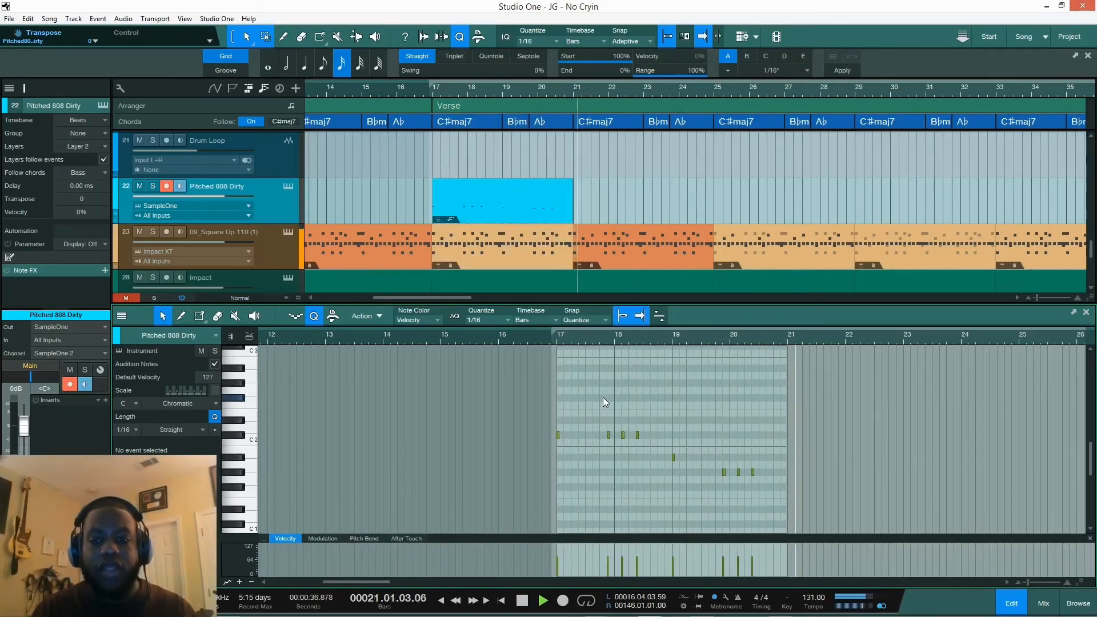
key("space")
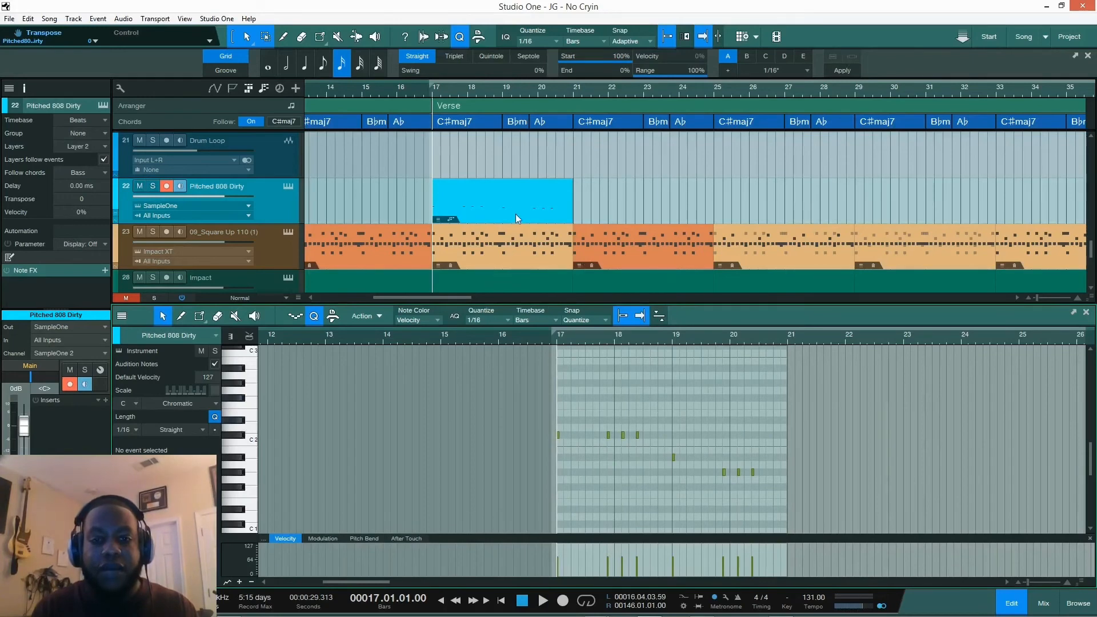
- Duplicate the four-bar 808 part repeatedly so that back-to-back copies fill the track from bar 21 to bar 117
key("d")
key("d")
key("d")
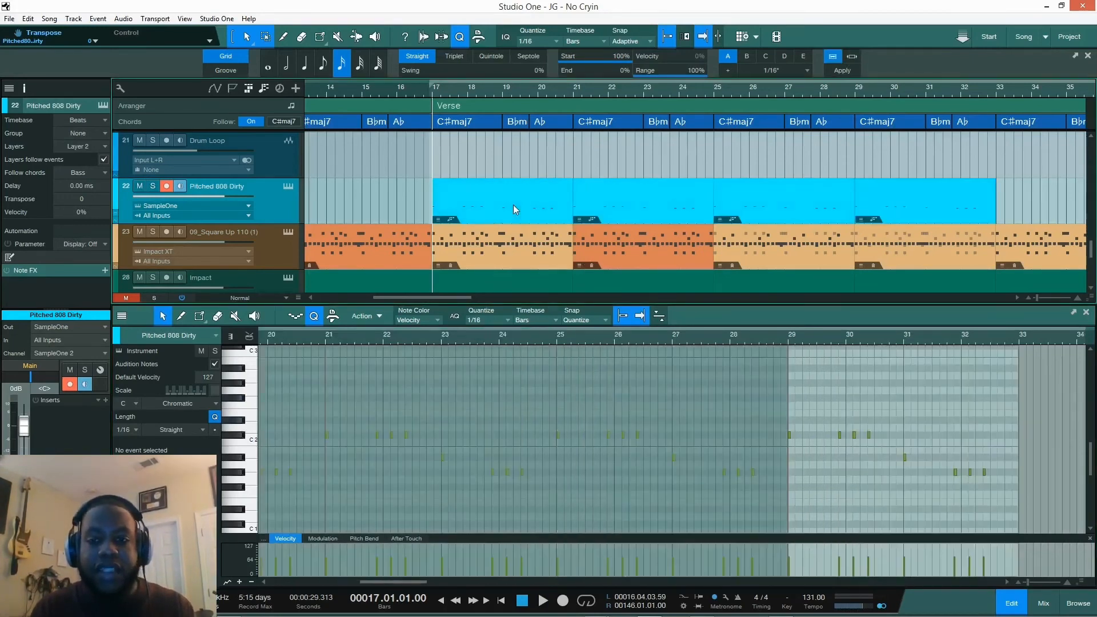
key("w")
key("w")
key("w")
key("d")
key("d")
key("d")
key("d")
key("d")
key("d")
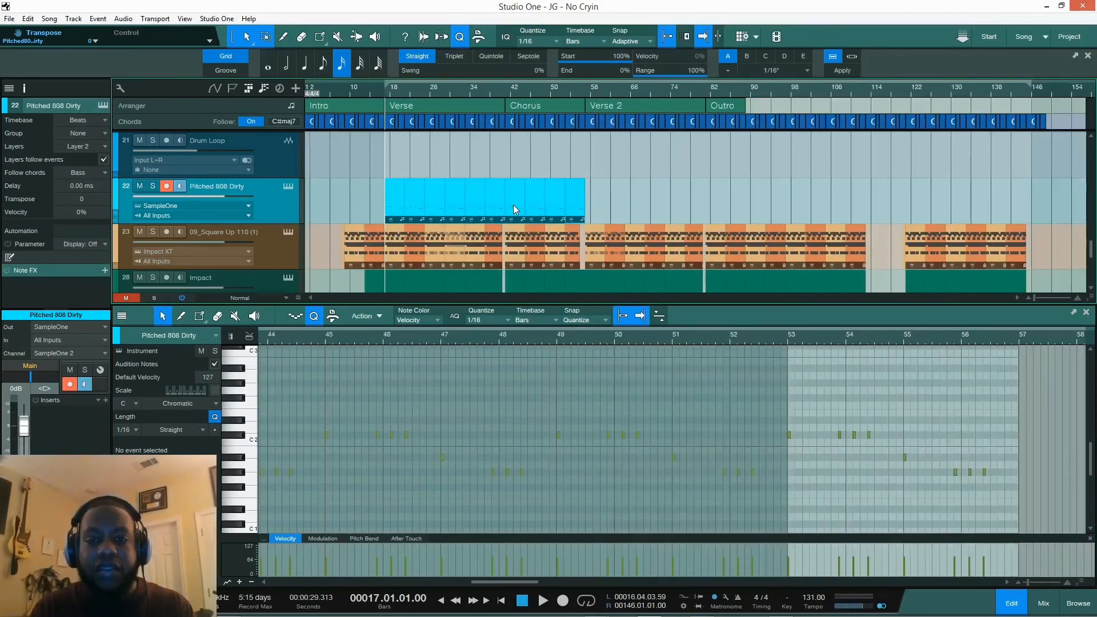
key("d")
key("d")
key("d")
key("d")
key("d")
key("d")
key("d")
key("d")
key("d")
key("d")
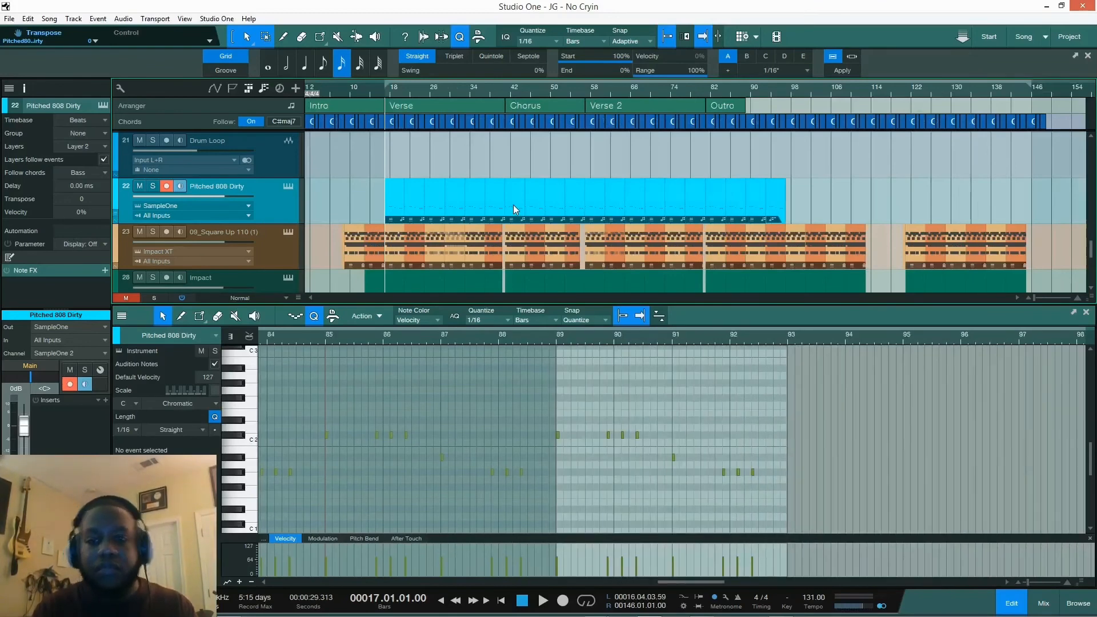
key("d")
key("d")
key("d")
key("d")
key("d")
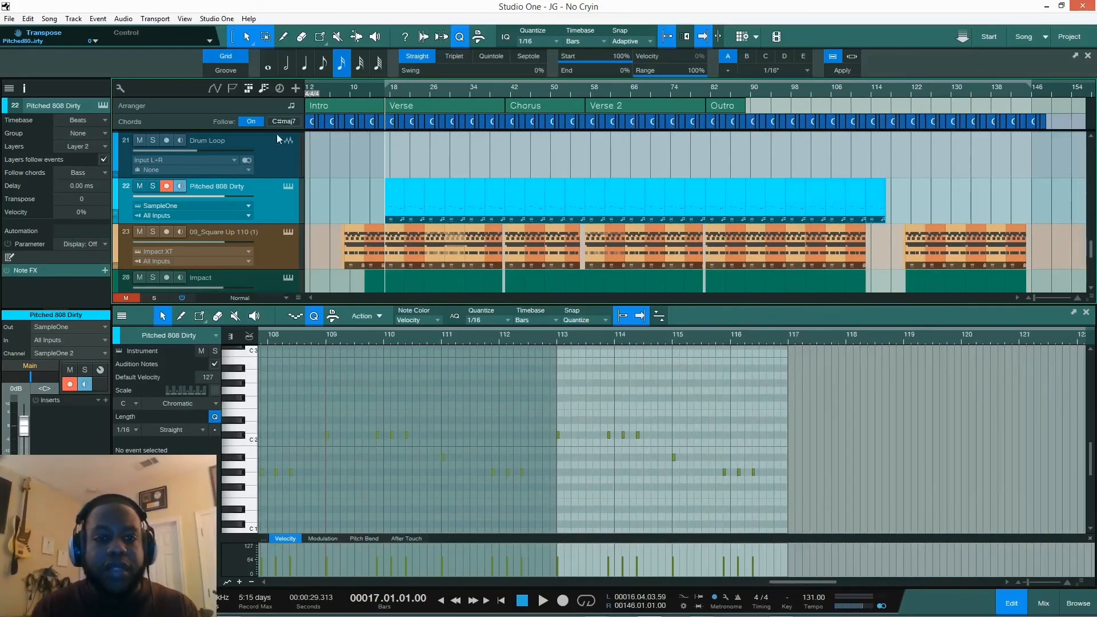
- Change the root of the C♯maj7 chord at bar 21 on the chord track to D
left_click_drag(388, 94, 417, 139)
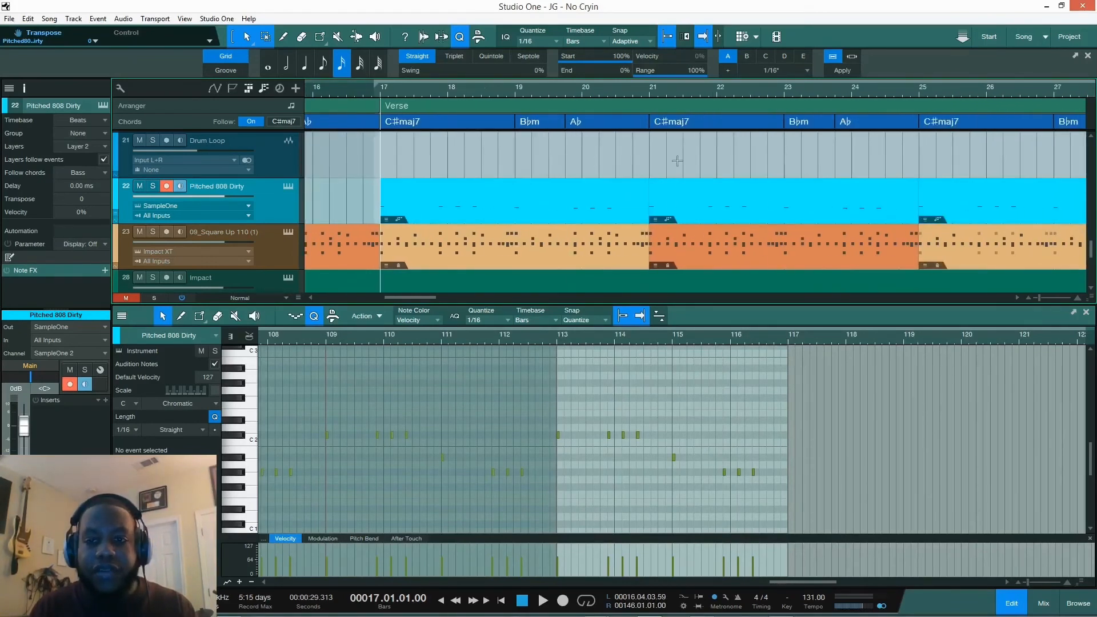
left_click(698, 217)
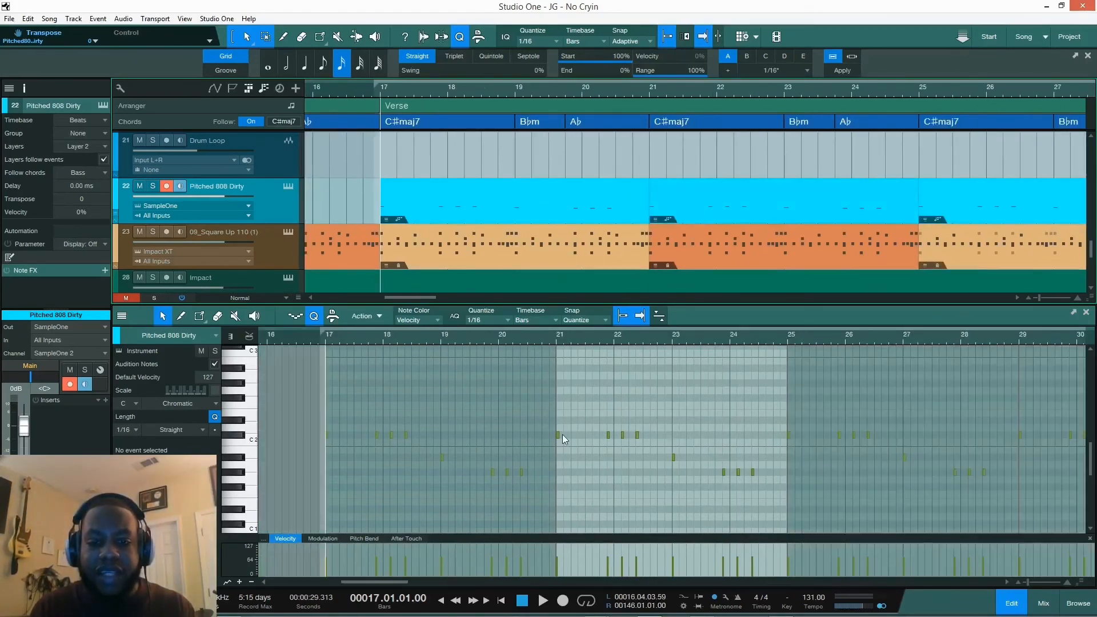
right_click(685, 125)
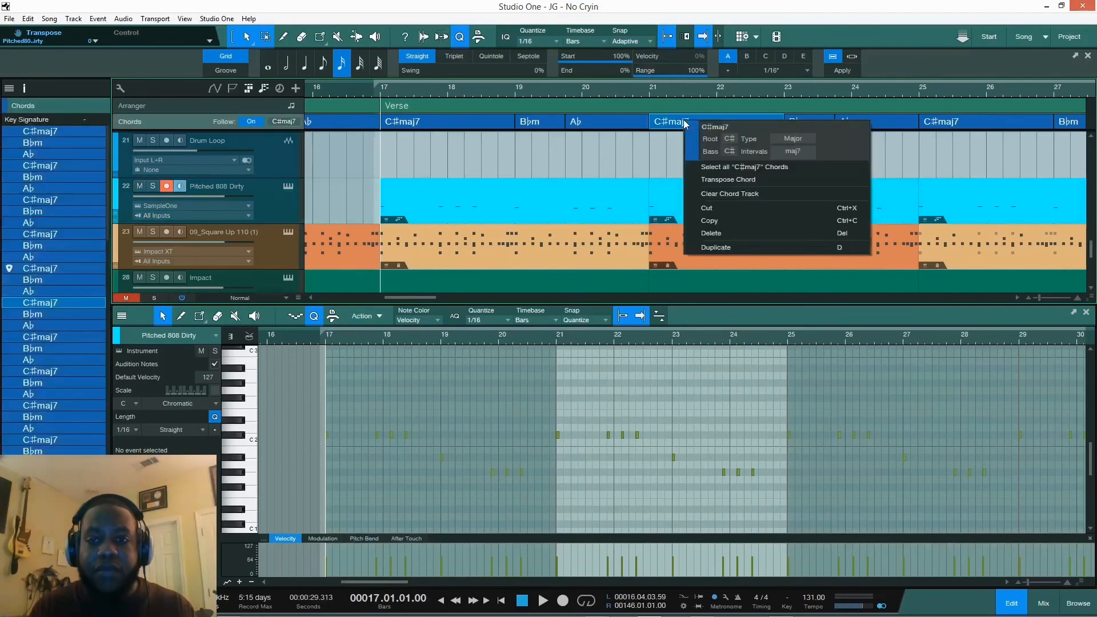
left_click(713, 126)
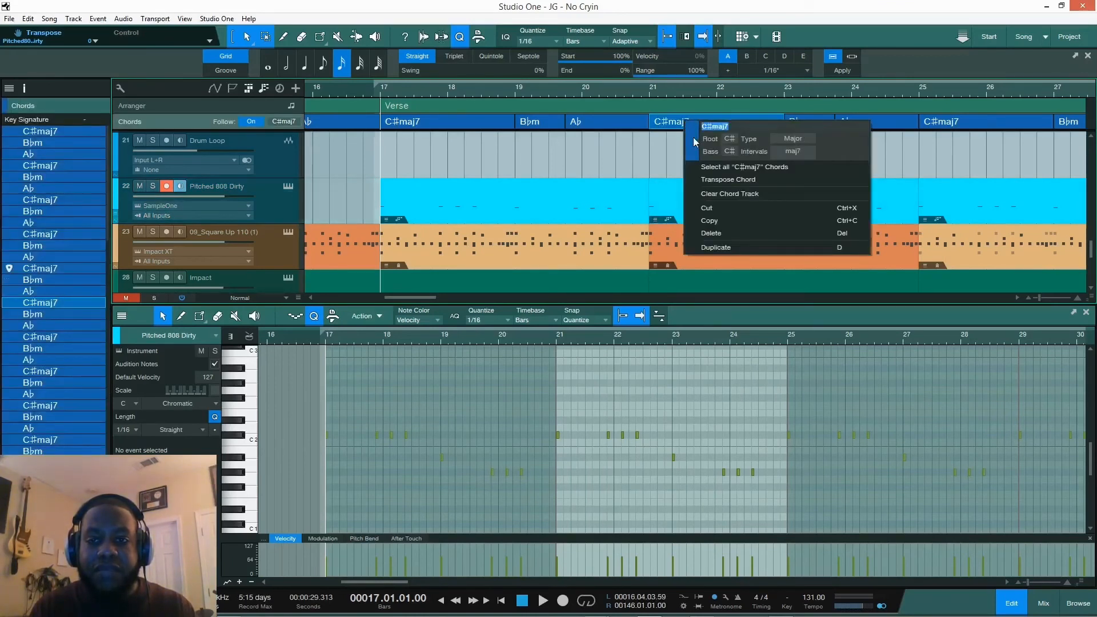
left_click(724, 142)
left_click(725, 143)
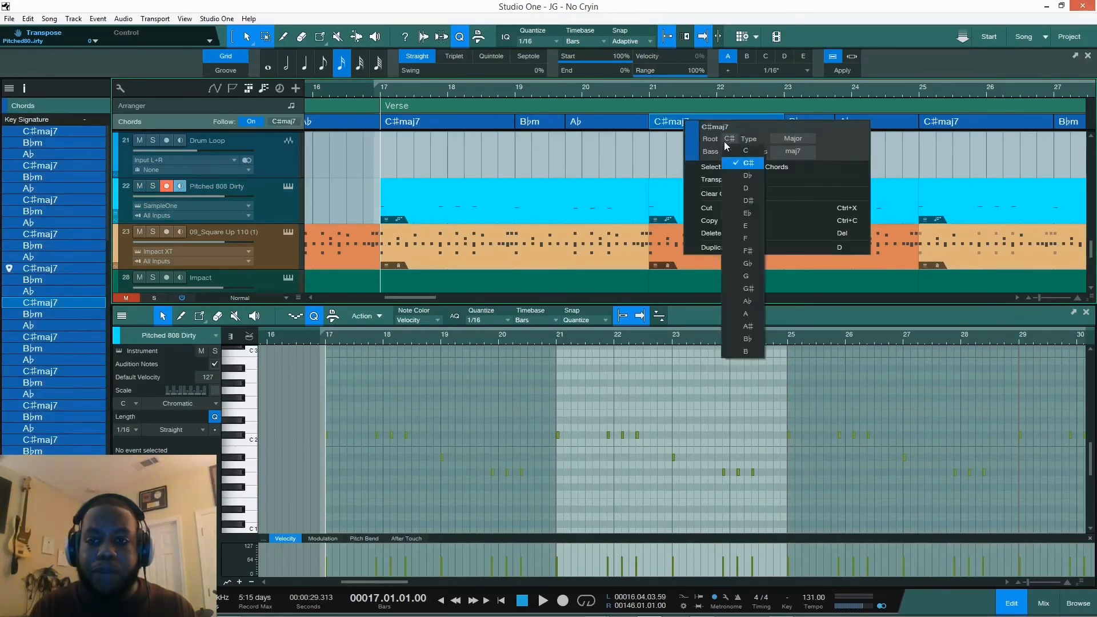
left_click(750, 189)
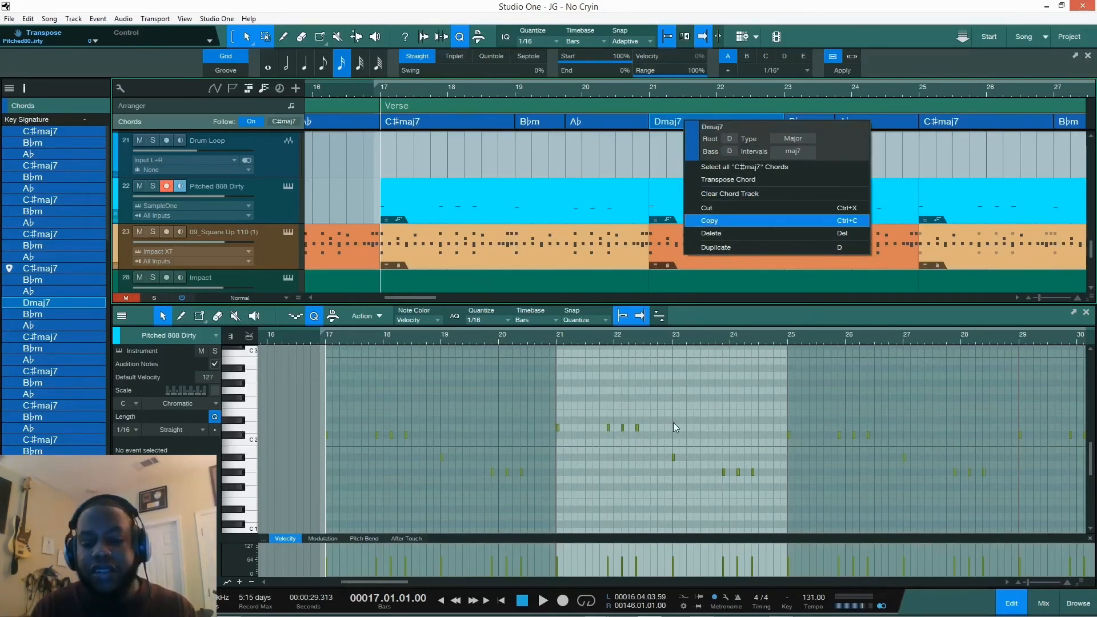
- Set the root of the bar 21 chord back to C♯ and leave the chord options
left_click(731, 137)
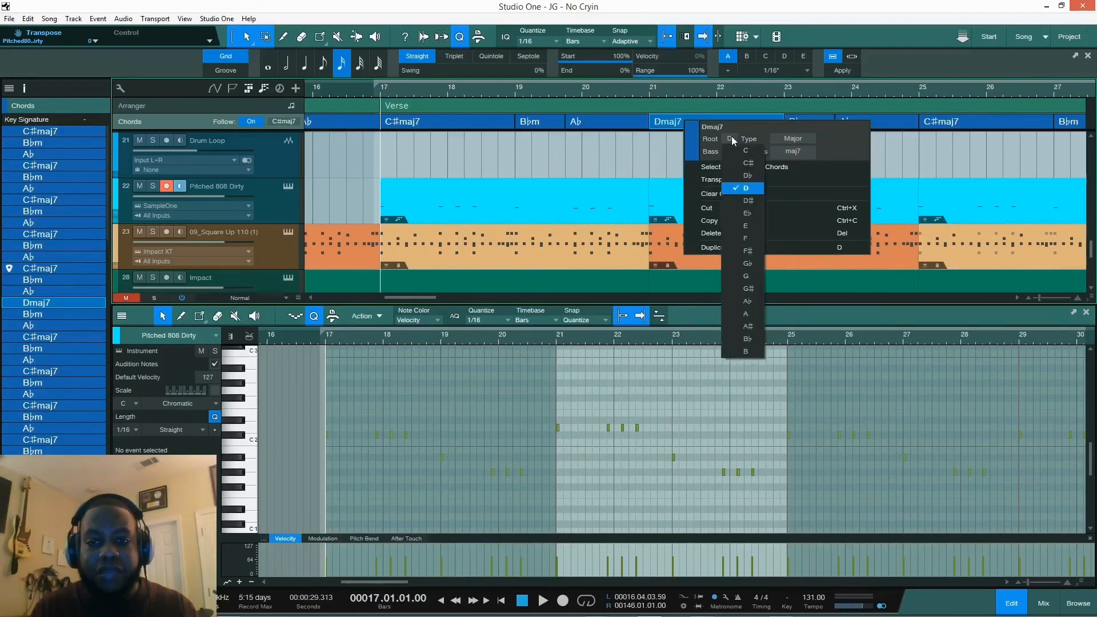
left_click(750, 164)
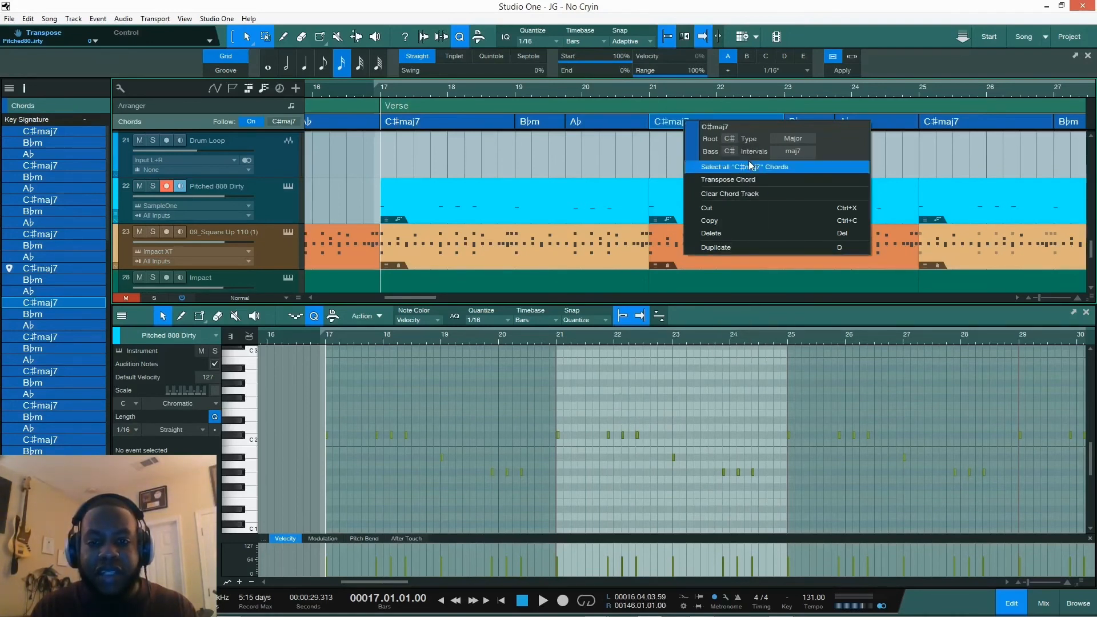
left_click(742, 104)
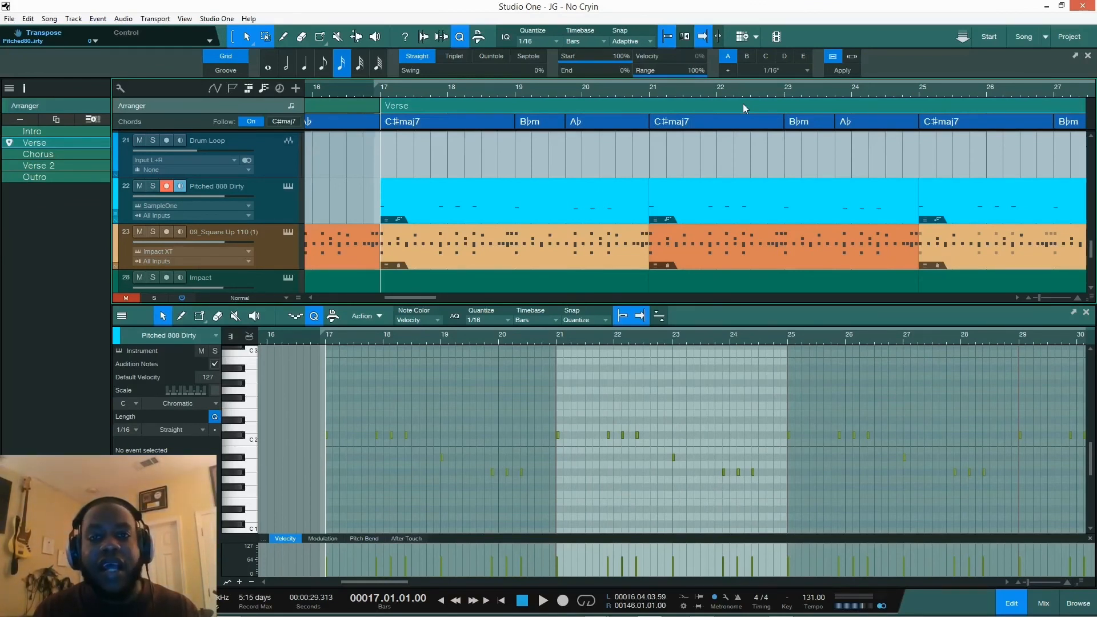
- Save the song and show the full arrangement from intro to the end
key("ctrl+s")
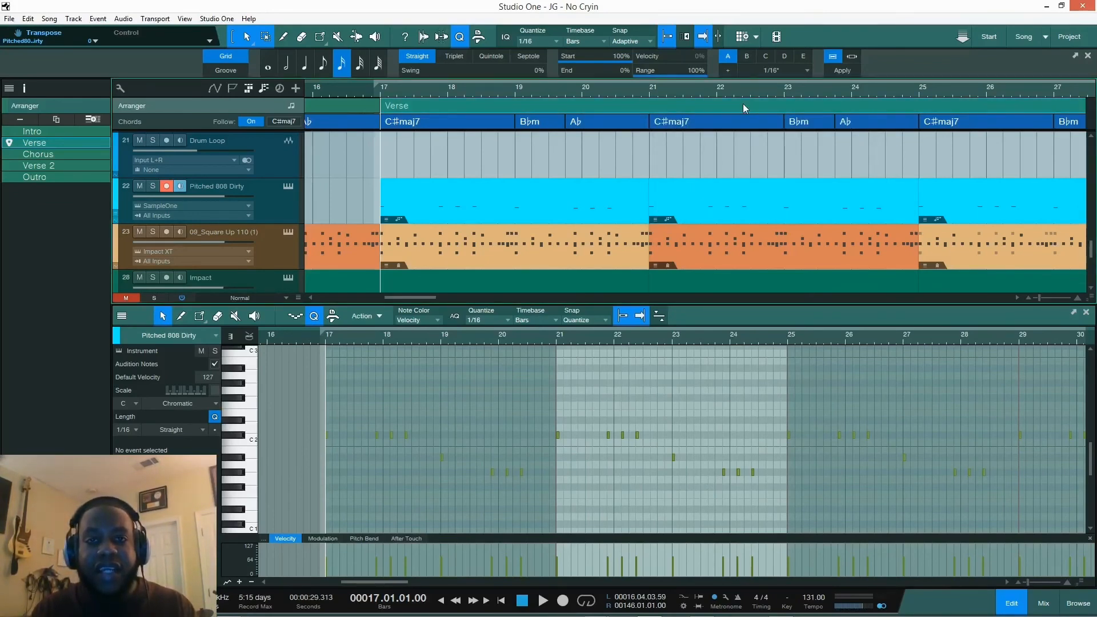
key("w")
key("w")
key("w")
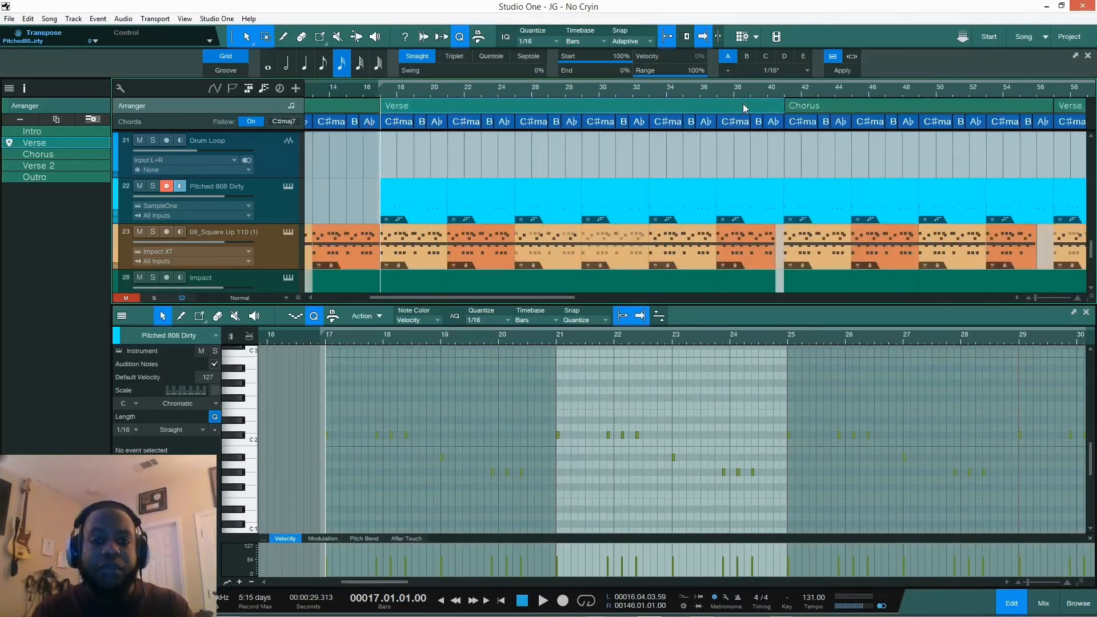
key("shift+f")
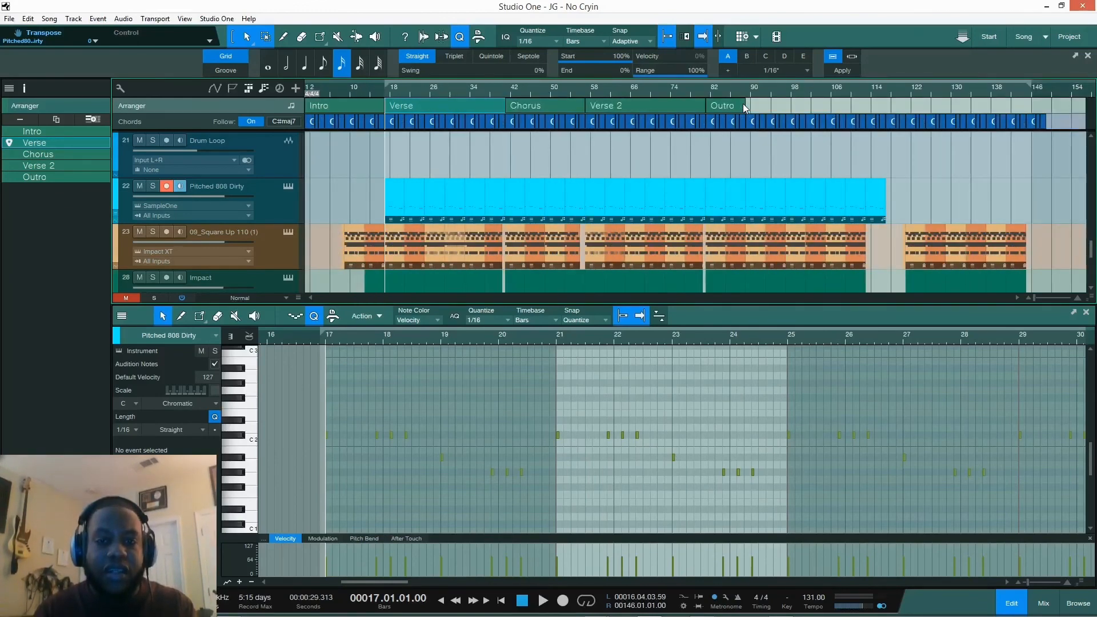